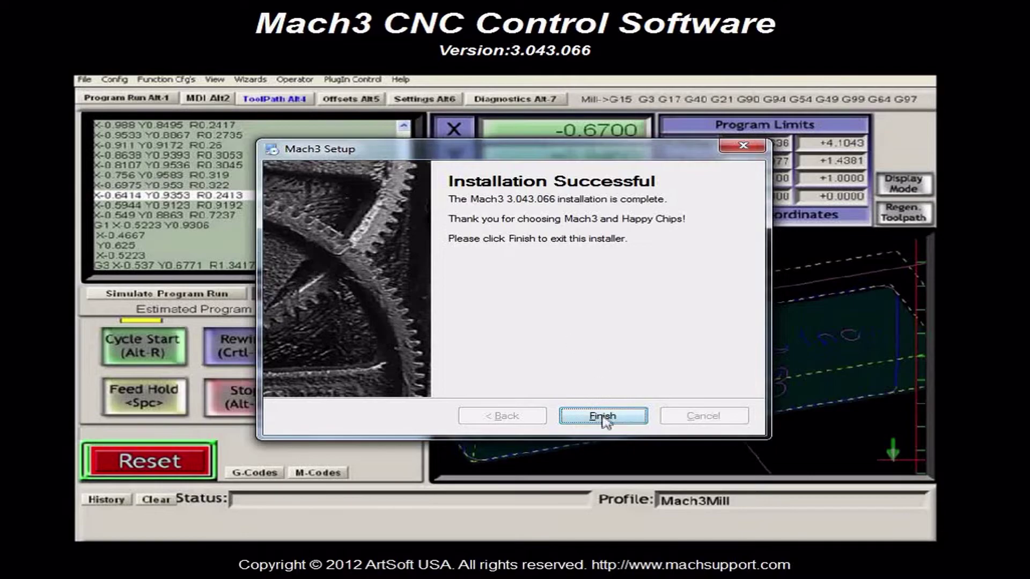
Step: Finish the Mach3 setup, minimize the installer folder and screen recorder windows, and refresh the desktop
left_click(603, 418)
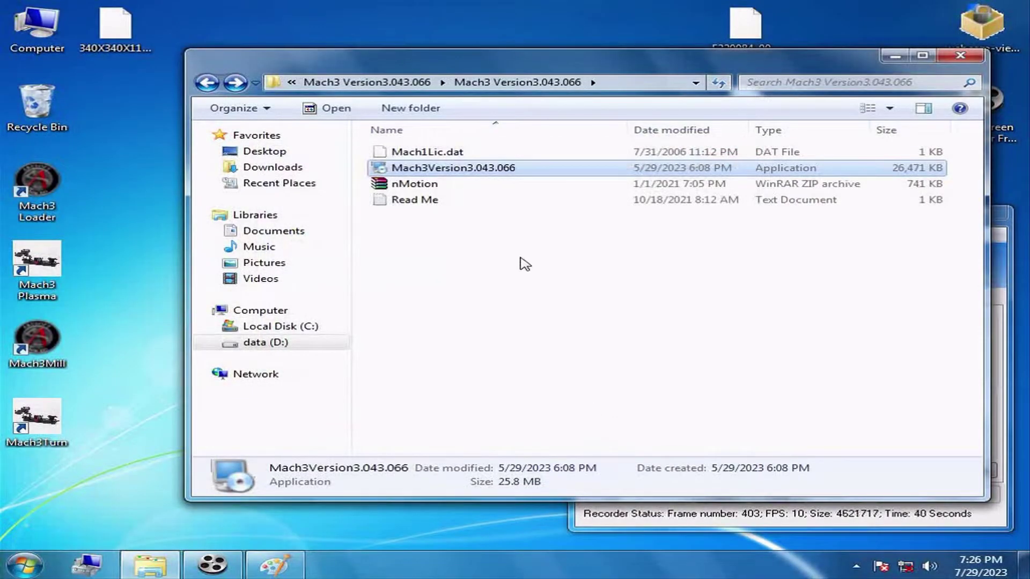
left_click(894, 57)
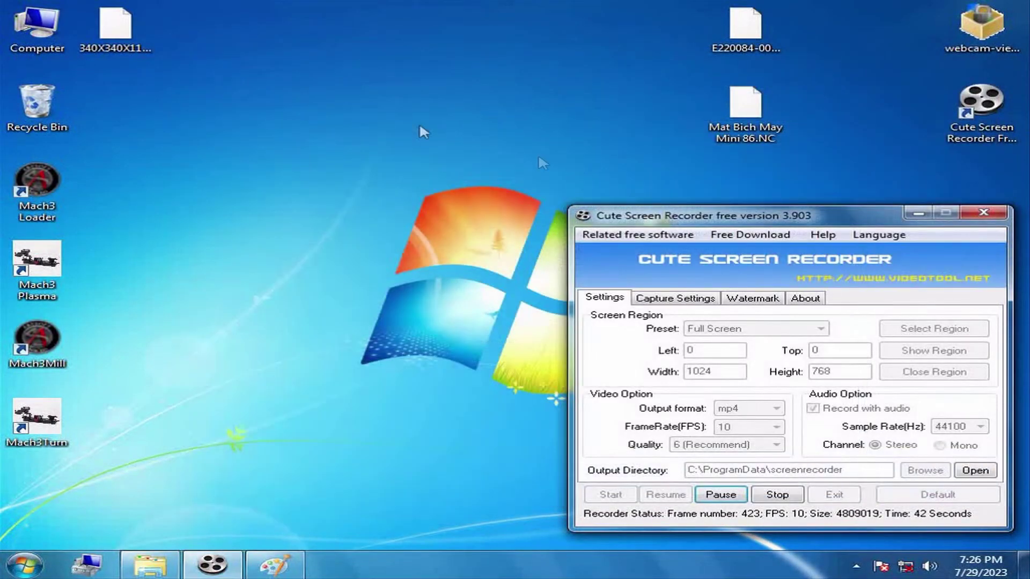
right_click(287, 145)
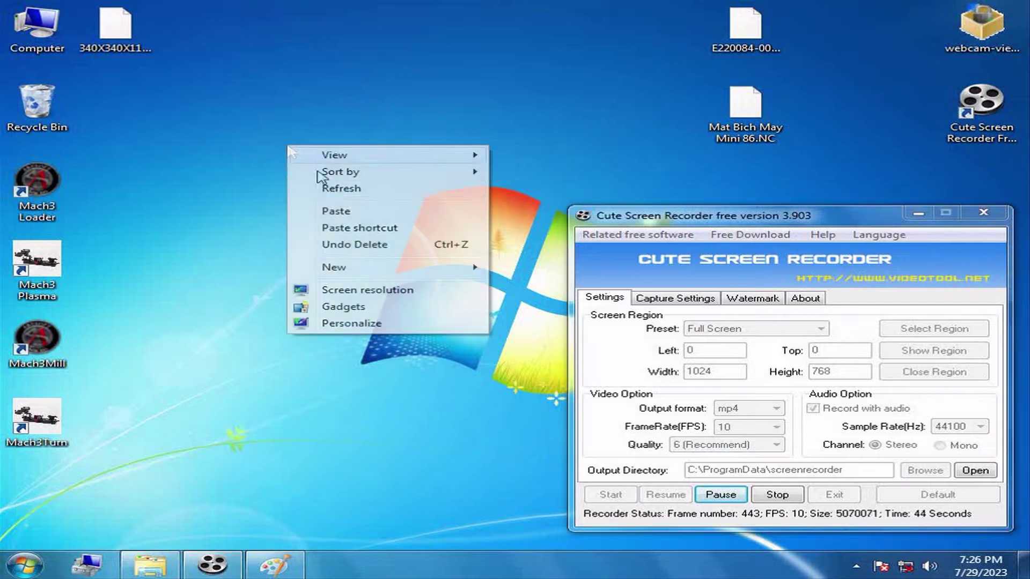
left_click(331, 192)
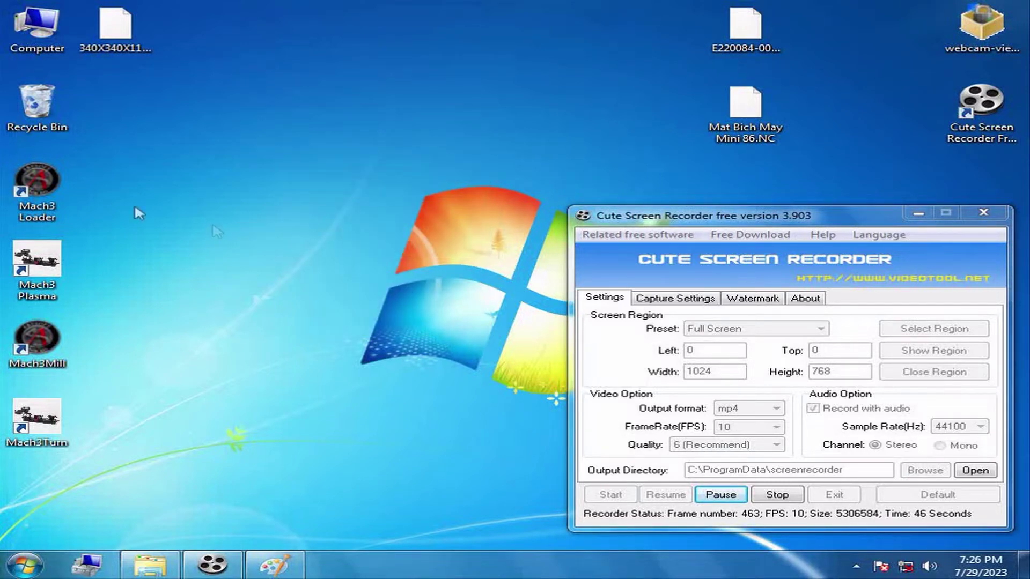
left_click(918, 213)
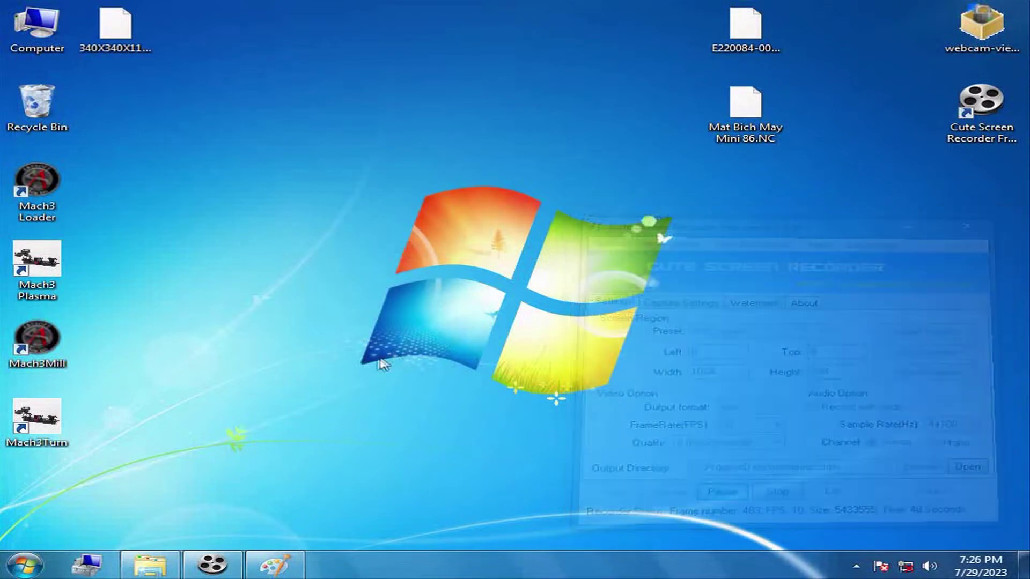
Step: Open Mach3 Loader, review the session profiles against the desktop shortcuts, and close the profile dialog
left_click_drag(137, 474, 3, 194)
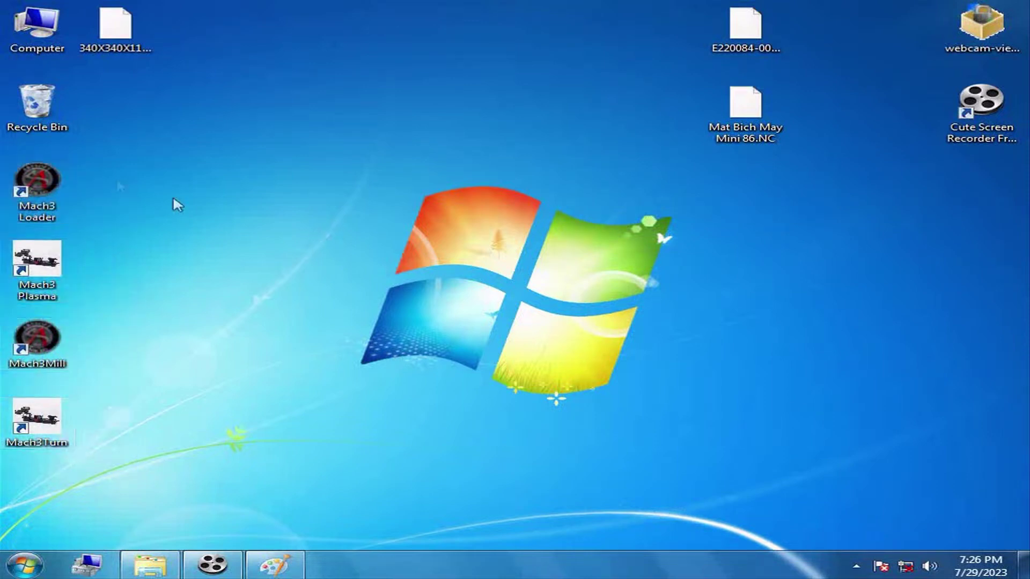
left_click(33, 177)
double_click(40, 180)
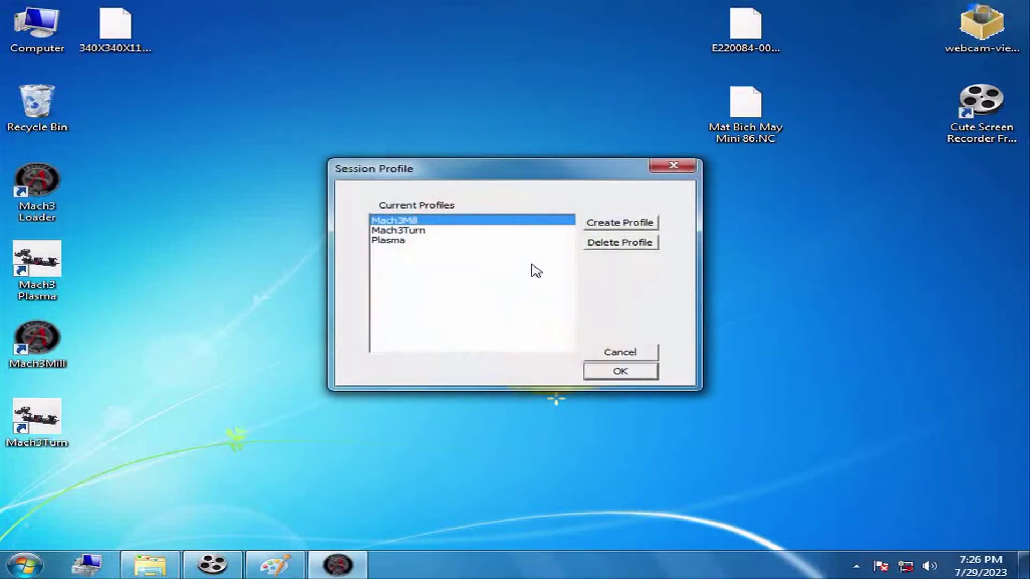
left_click_drag(513, 181, 445, 166)
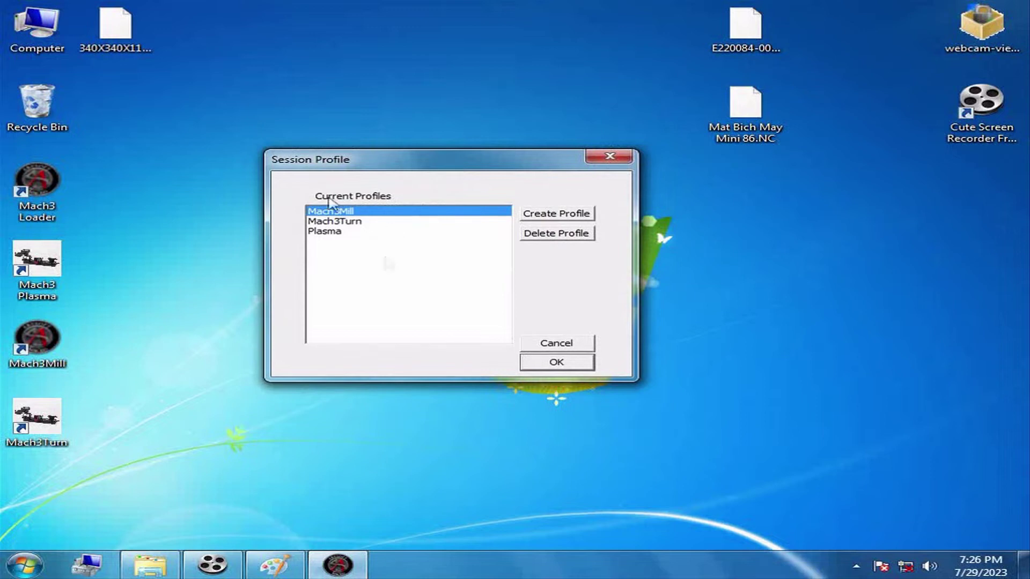
left_click_drag(113, 455, 3, 241)
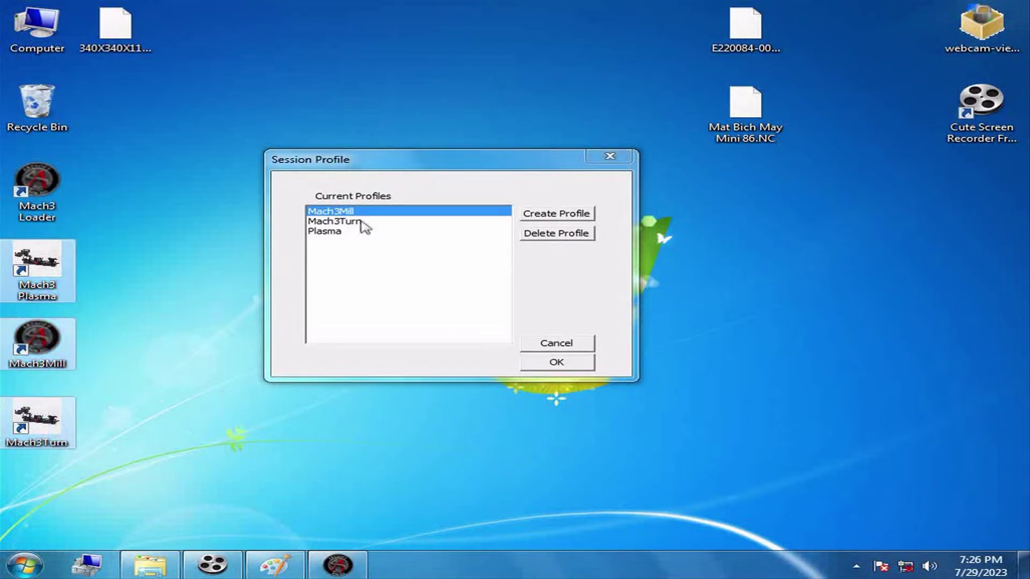
left_click(361, 221)
left_click(339, 232)
left_click(606, 156)
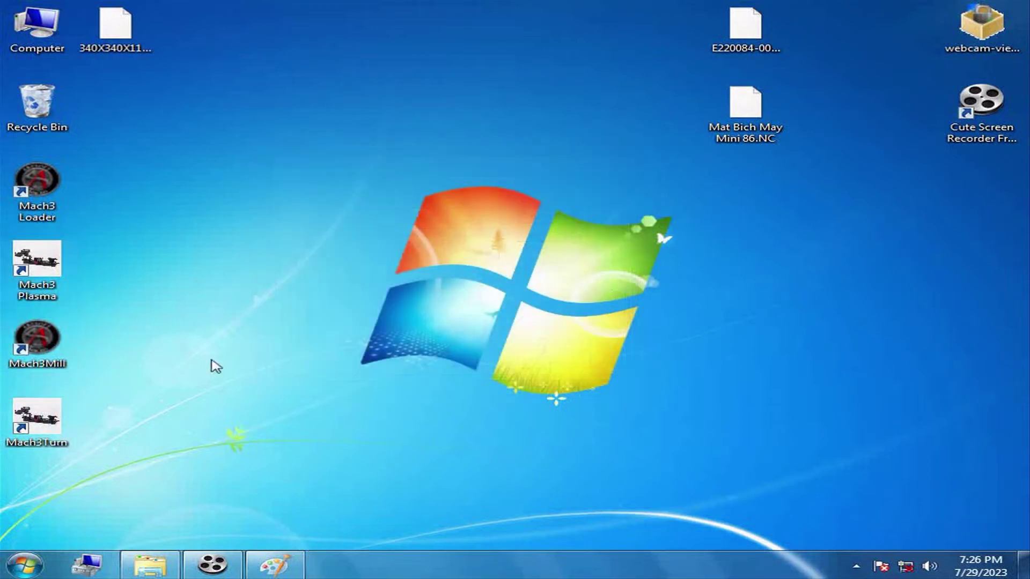
Step: Move the Mach3Mill shortcut beside the Recycle Bin and delete the Mach3 Loader, Mach3 Plasma and Mach3Turn shortcuts
left_click_drag(67, 343, 123, 105)
left_click_drag(124, 475, 4, 191)
key("Delete")
left_click(606, 304)
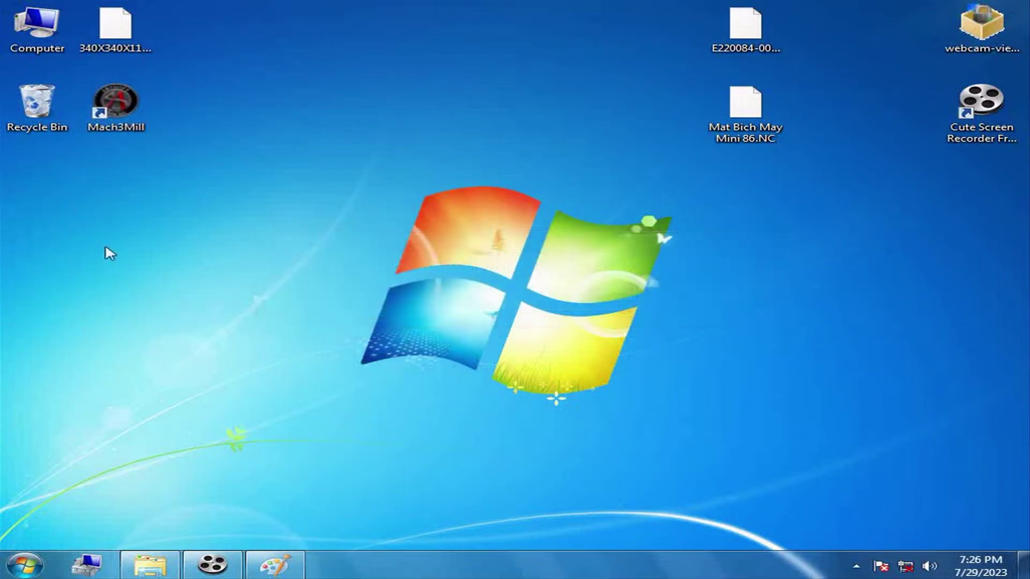
Step: Launch Mach3Mill and load the G-code file E220084-001-POCKETTHO.NC from the desktop
double_click(136, 114)
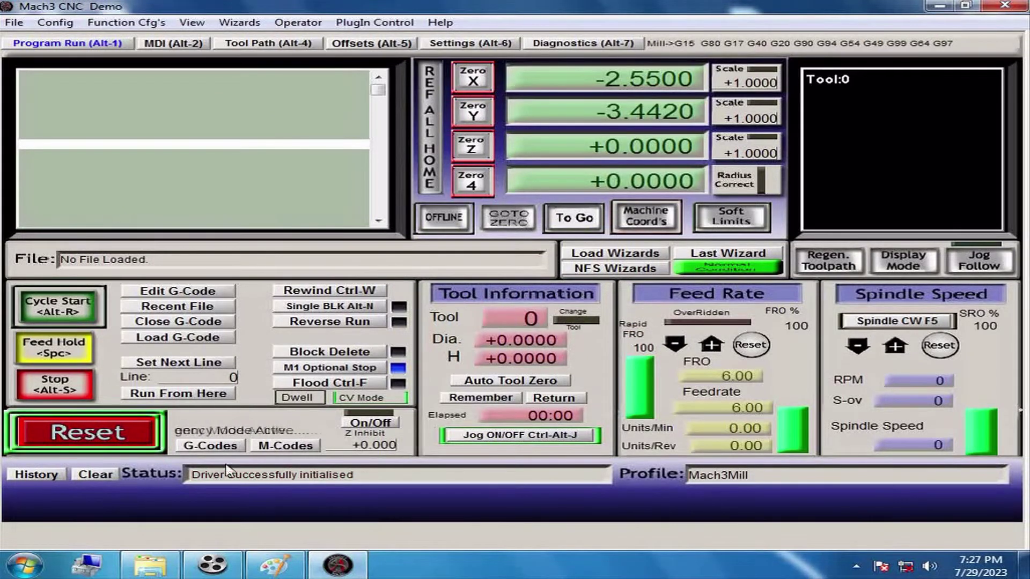
left_click(200, 338)
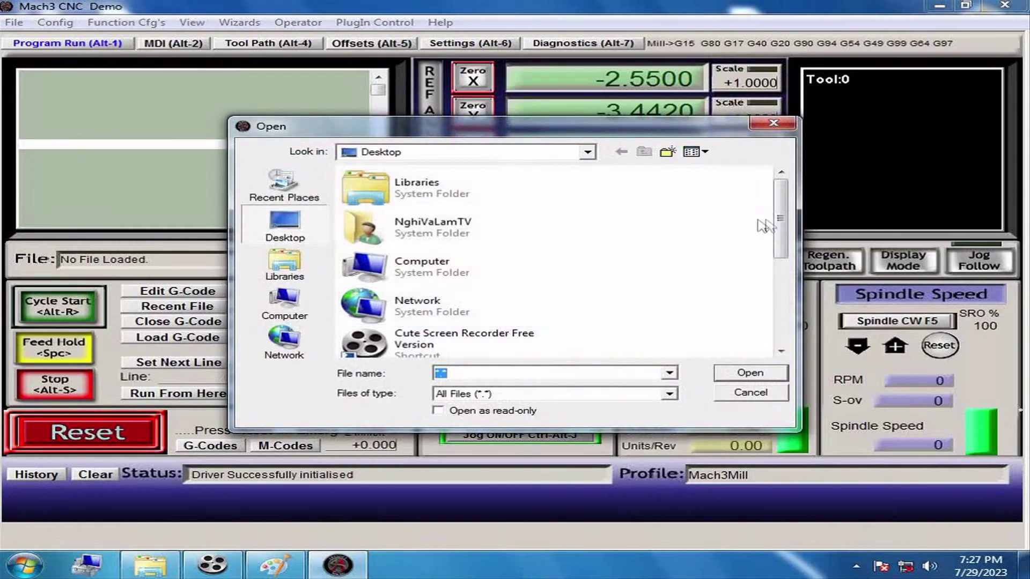
scroll(784, 230, "down", 3)
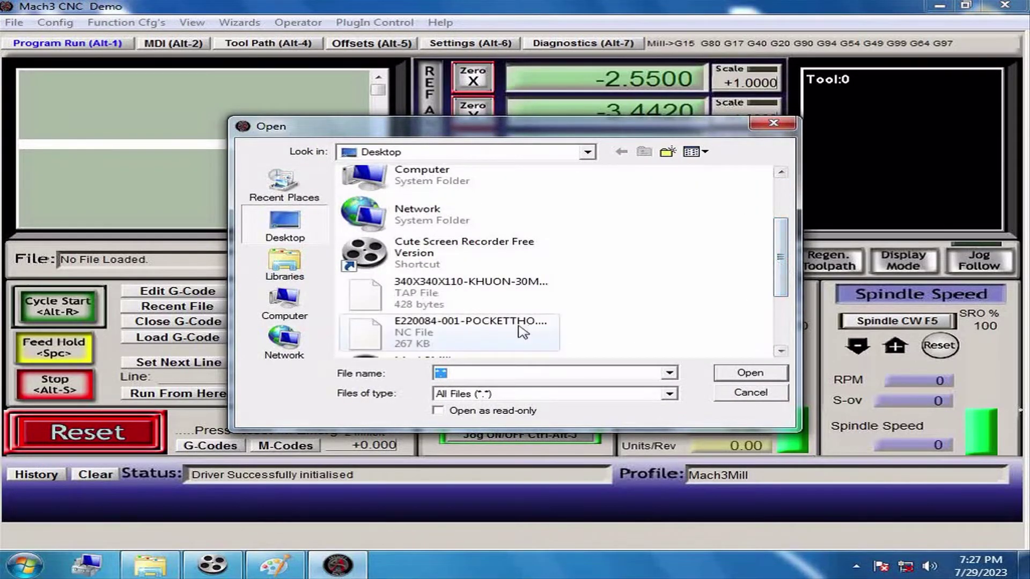
double_click(520, 329)
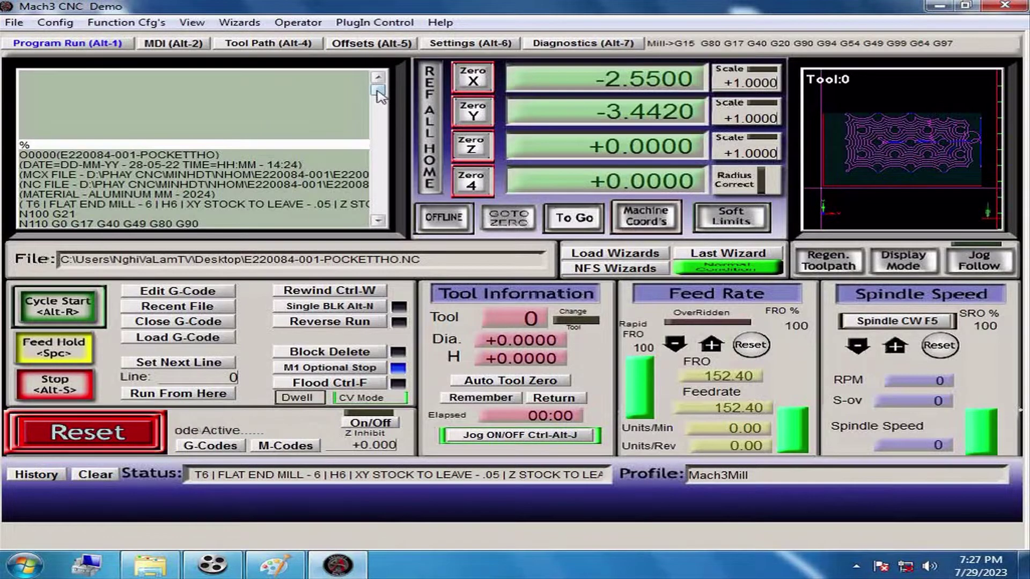
Step: Examine the end of the loaded G-code and its toolpath preview in the demo version, and close Mach3
left_click_drag(380, 96, 391, 224)
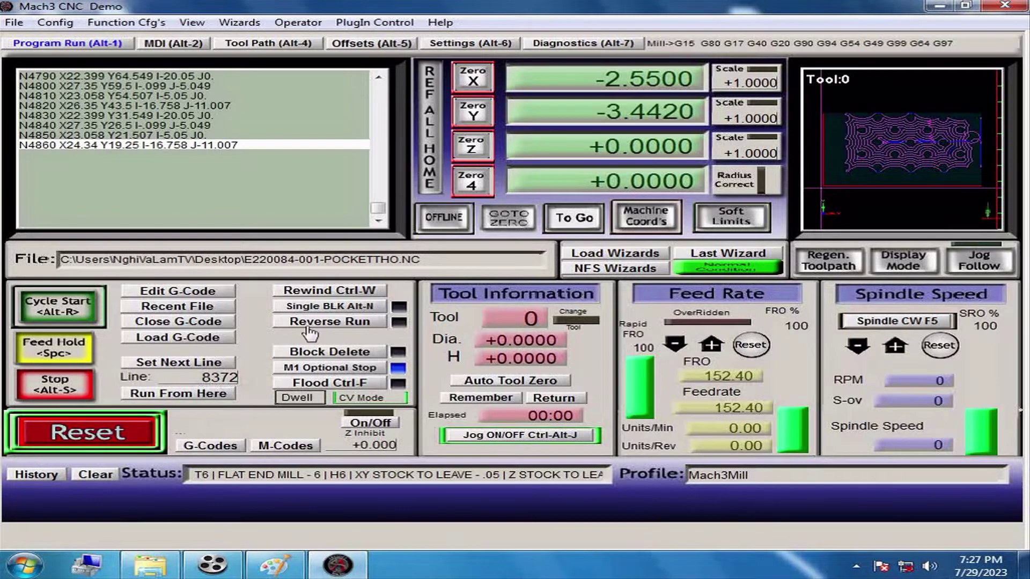
left_click_drag(381, 213, 402, 217)
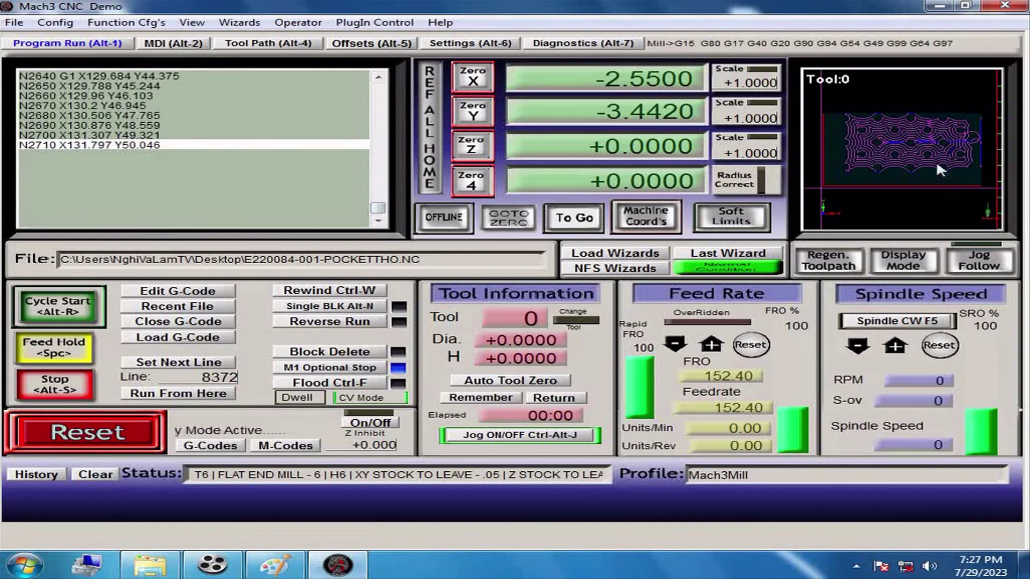
scroll(936, 145, "up", 5)
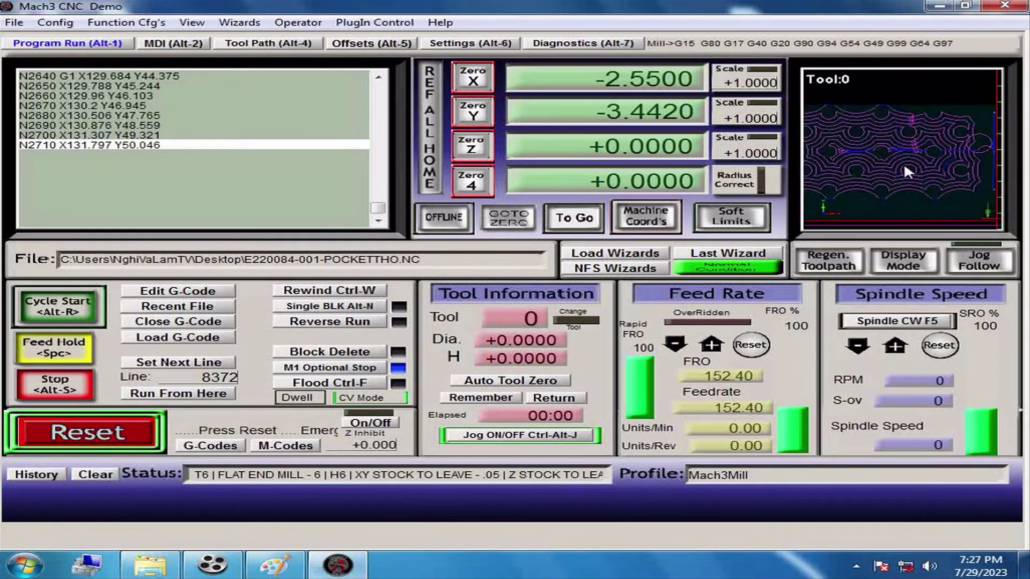
scroll(954, 166, "down", 2)
scroll(911, 185, "down", 2)
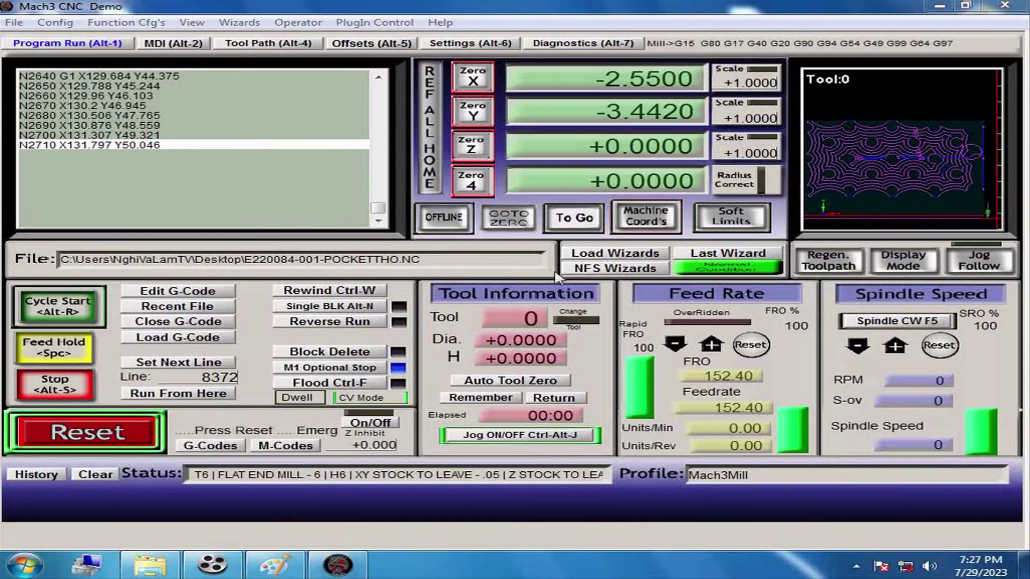
left_click(1005, 5)
left_click(483, 308)
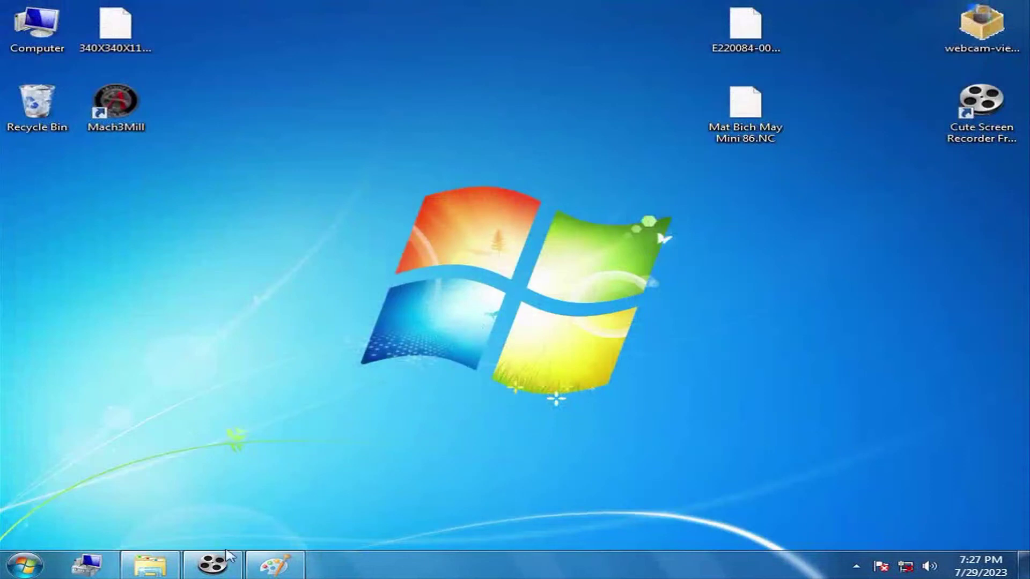
Step: Copy the file Mach1Lic.dat from the Mach3 Version3.043.066 folder and minimize the folder window
left_click(151, 565)
left_click(553, 260)
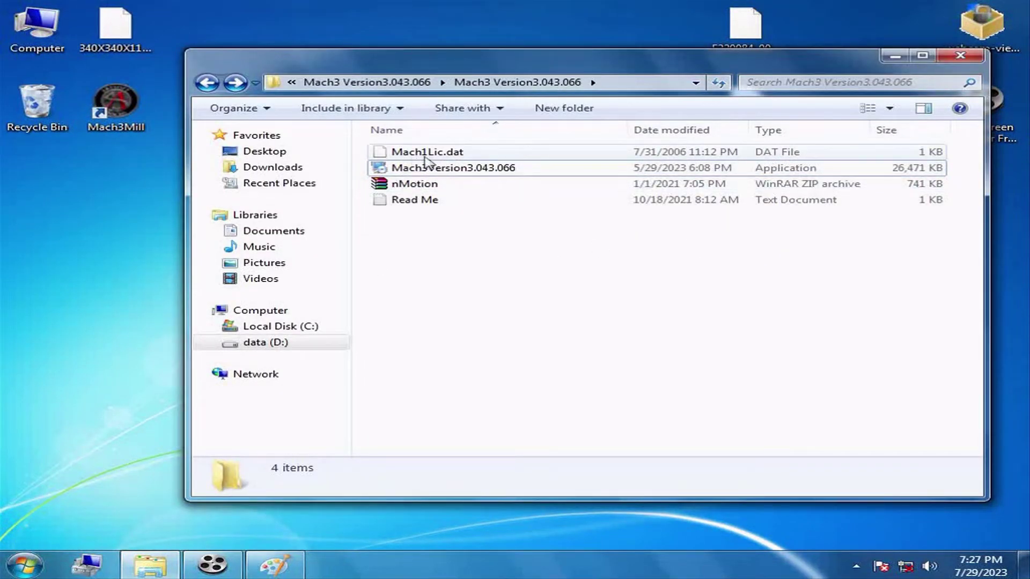
left_click(449, 154)
right_click(448, 155)
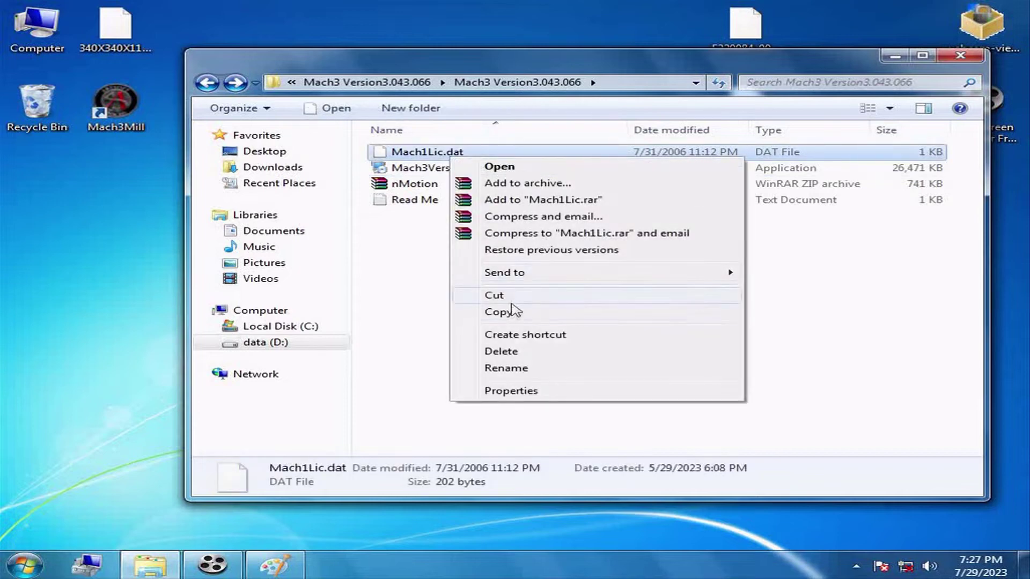
left_click(502, 312)
left_click(895, 56)
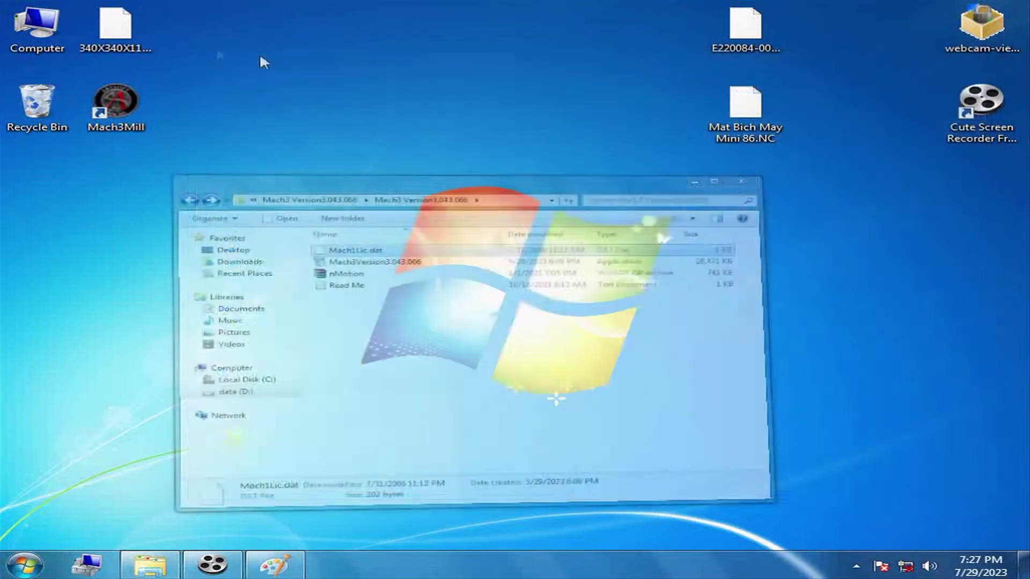
Step: Paste Mach1Lic.dat into the Mach3 folder on Local Disk (C:) and close the folder window
double_click(21, 30)
double_click(360, 142)
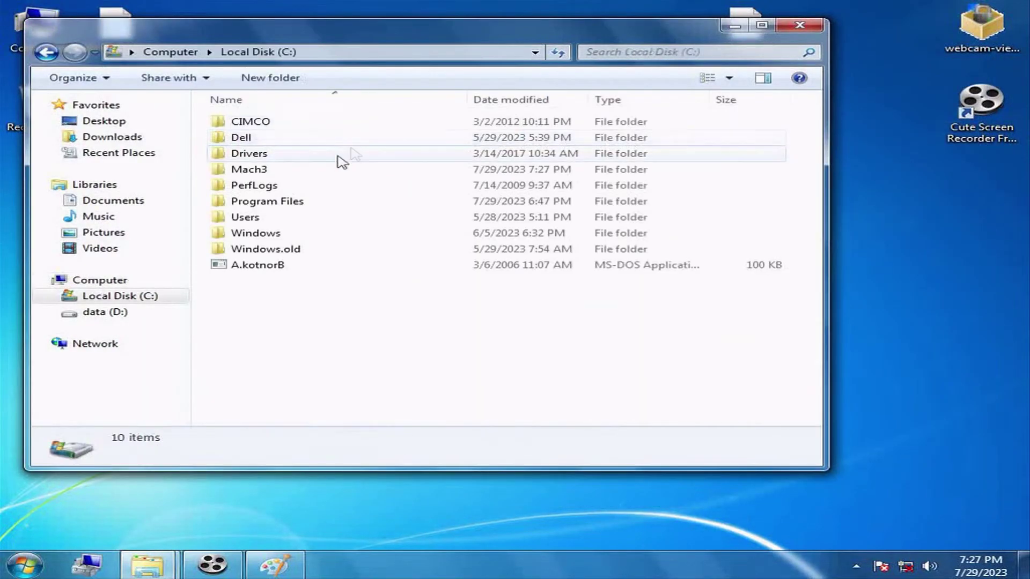
double_click(277, 169)
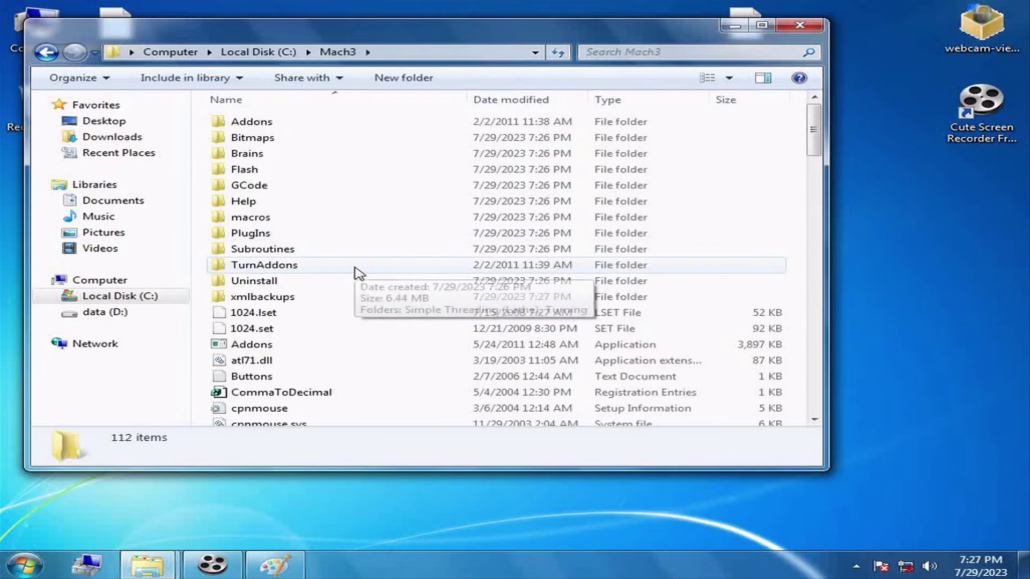
right_click(358, 269)
left_click(406, 374)
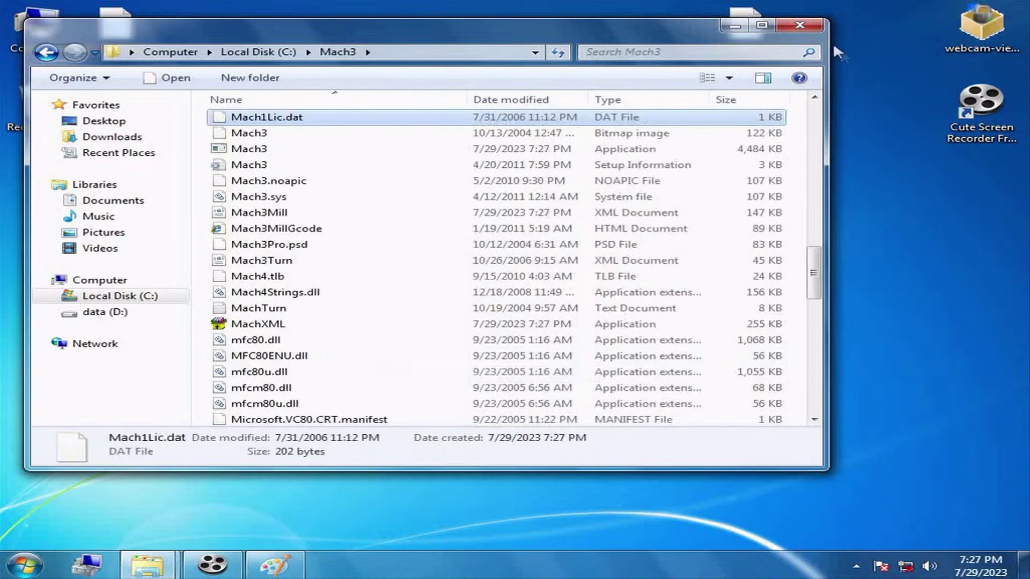
left_click(800, 25)
Step: Restart Mach3Mill and load the G-code file E220084-001-POCKETTHO.NC from the desktop again
left_click(130, 106)
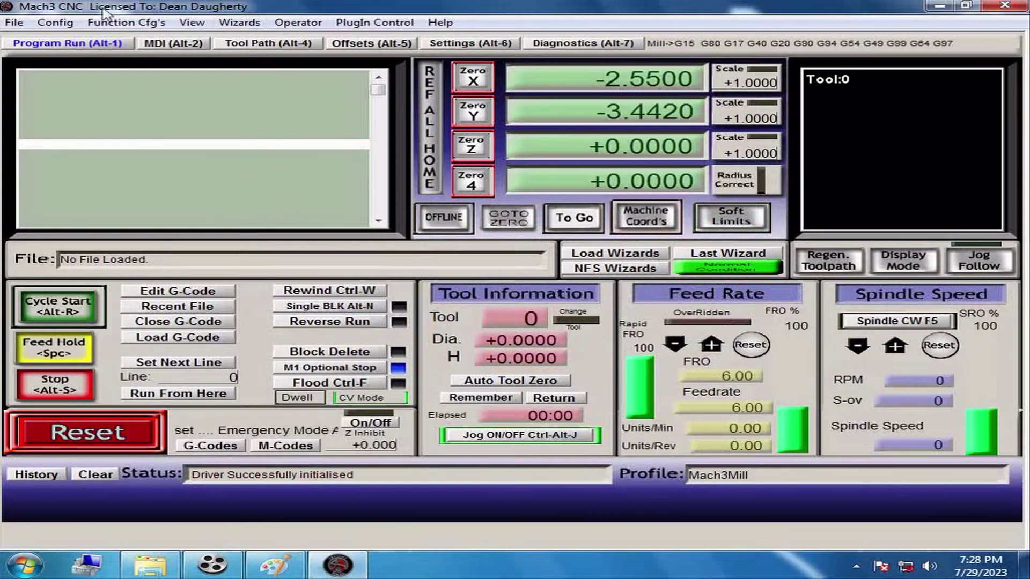
left_click(178, 337)
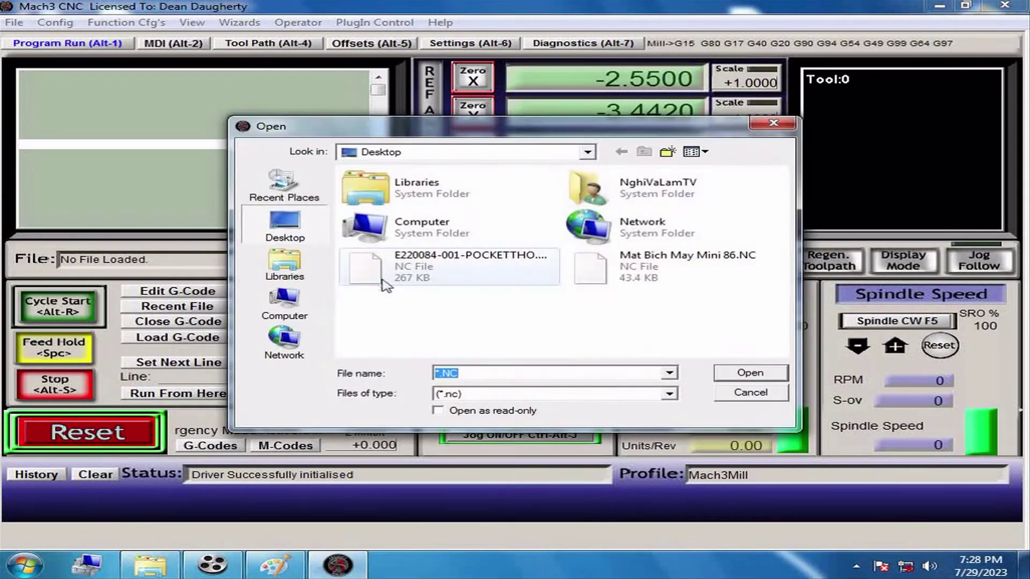
double_click(456, 277)
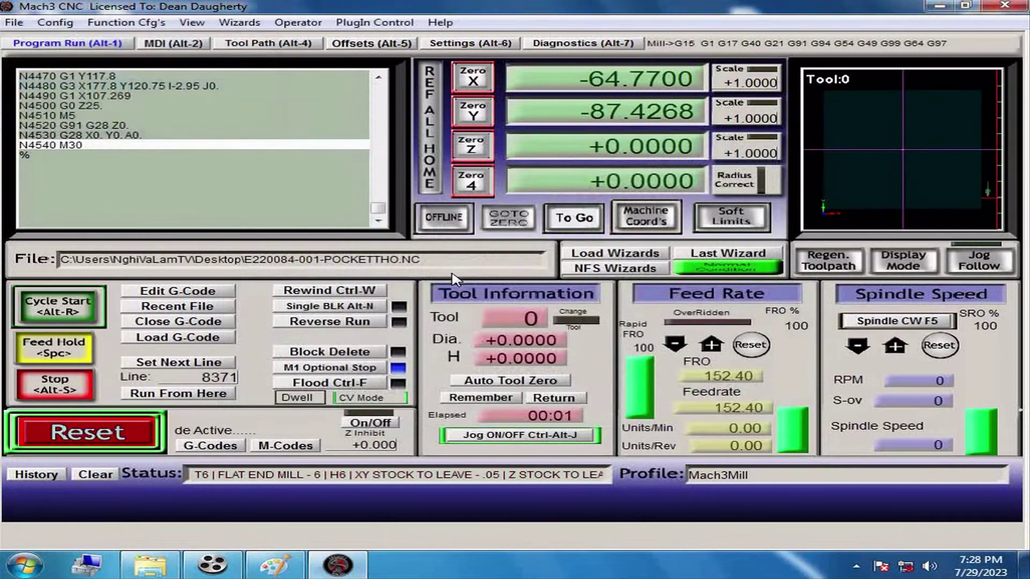
Step: Examine the final lines of the loaded G-code and the complete toolpath in the preview
left_click_drag(379, 89, 374, 219)
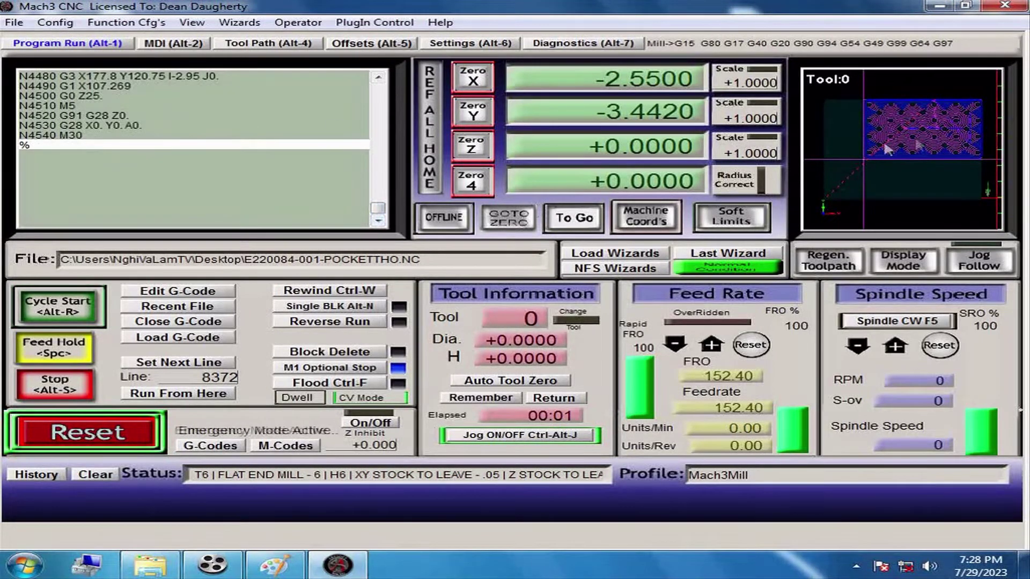
scroll(885, 148, "up", 5)
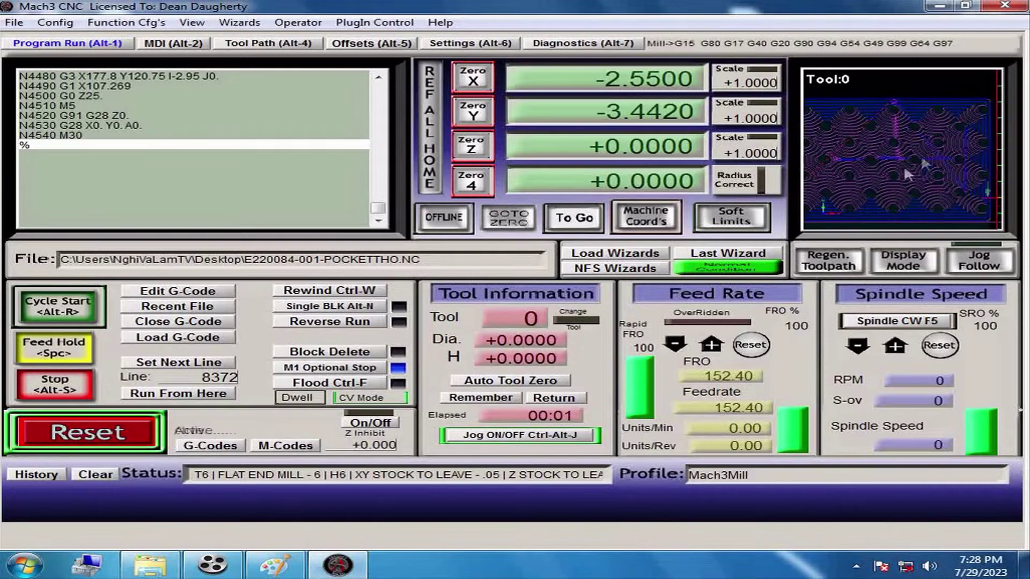
scroll(909, 173, "down", 5)
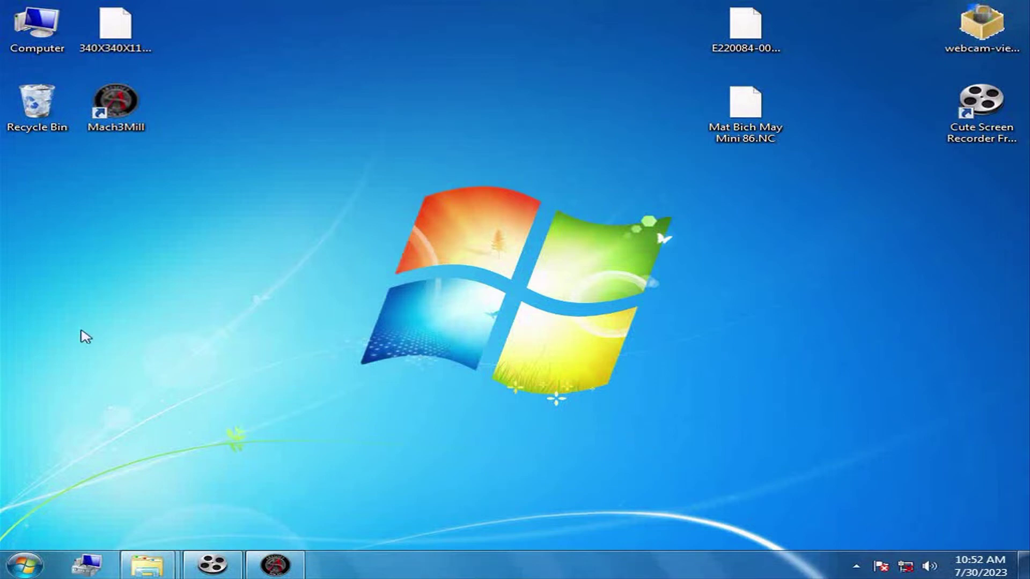
Step: Open Computer Management for this computer and display the installed hardware in Device Manager
right_click(39, 49)
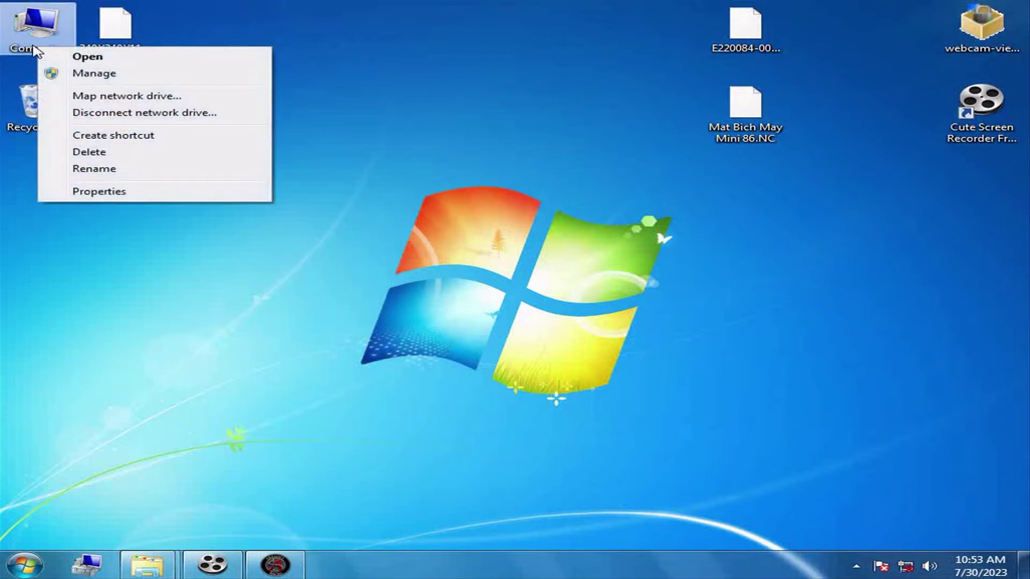
left_click(91, 73)
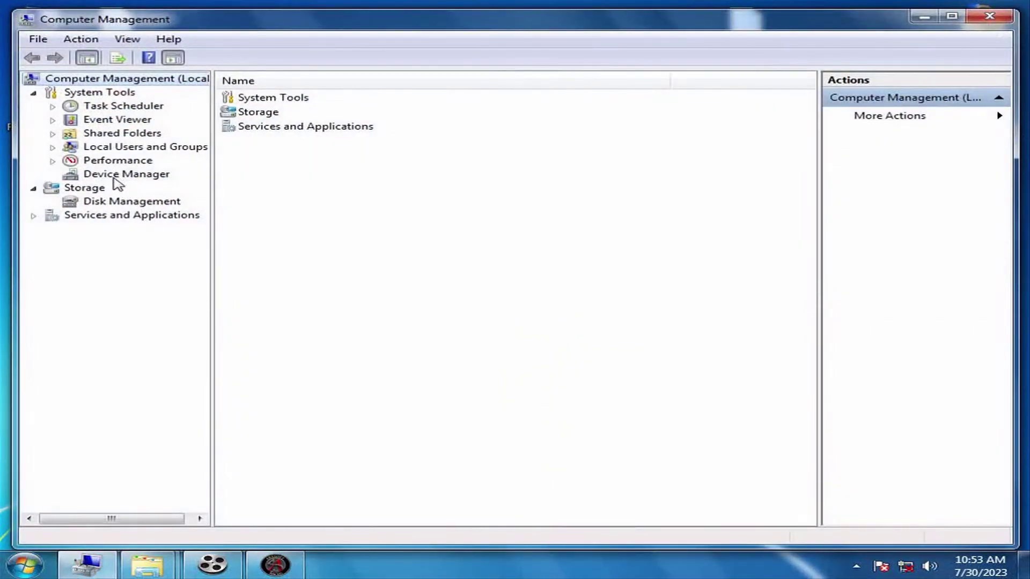
left_click(121, 176)
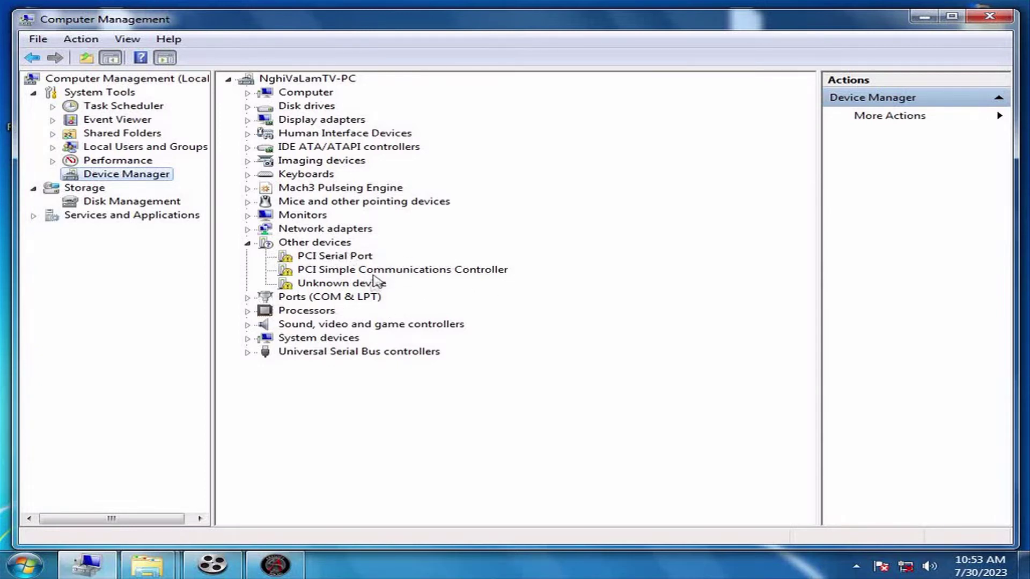
Step: Expand Ports (COM & LPT) in Device Manager, and run the Serial&Parallel_SUNIX driver package as administrator from the driver LPT2USB Sunix folder to unzip its files
double_click(333, 299)
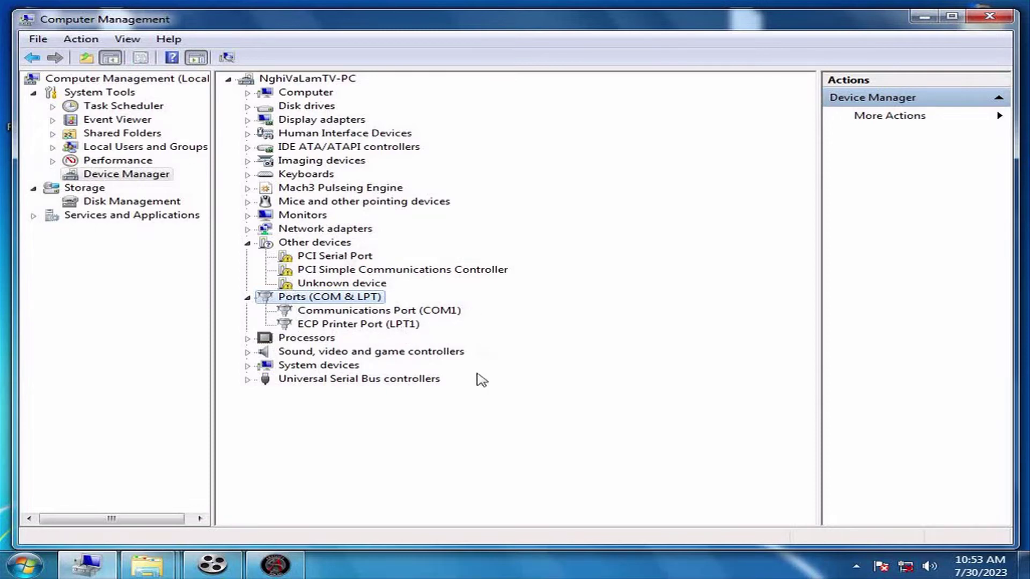
mouse_move(150, 572)
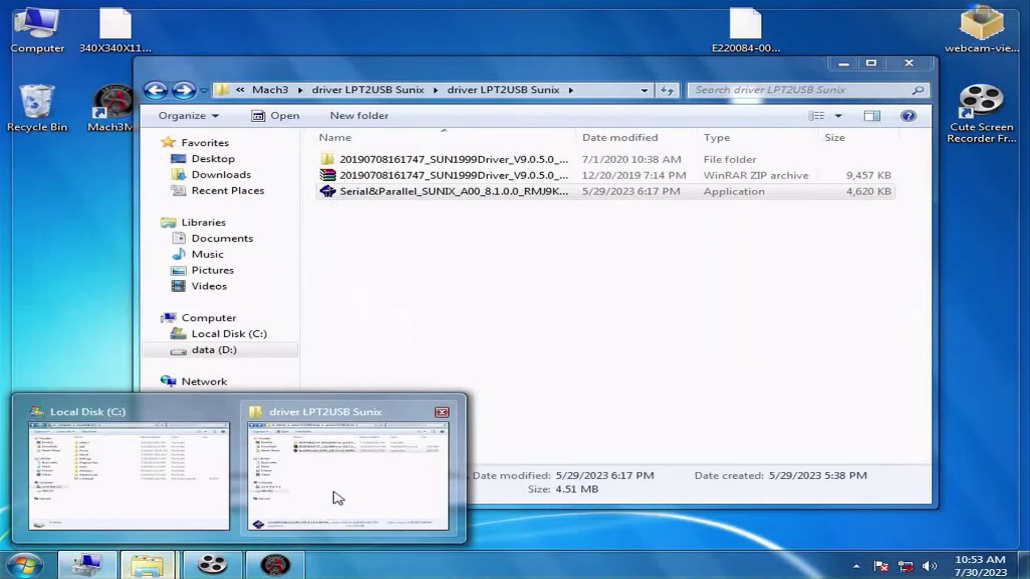
left_click(336, 497)
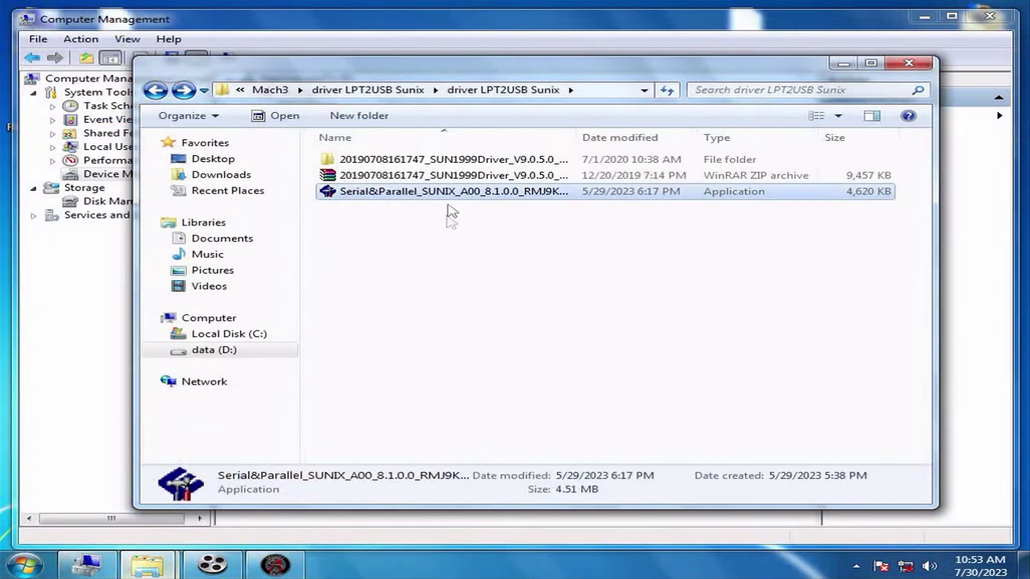
left_click(406, 197)
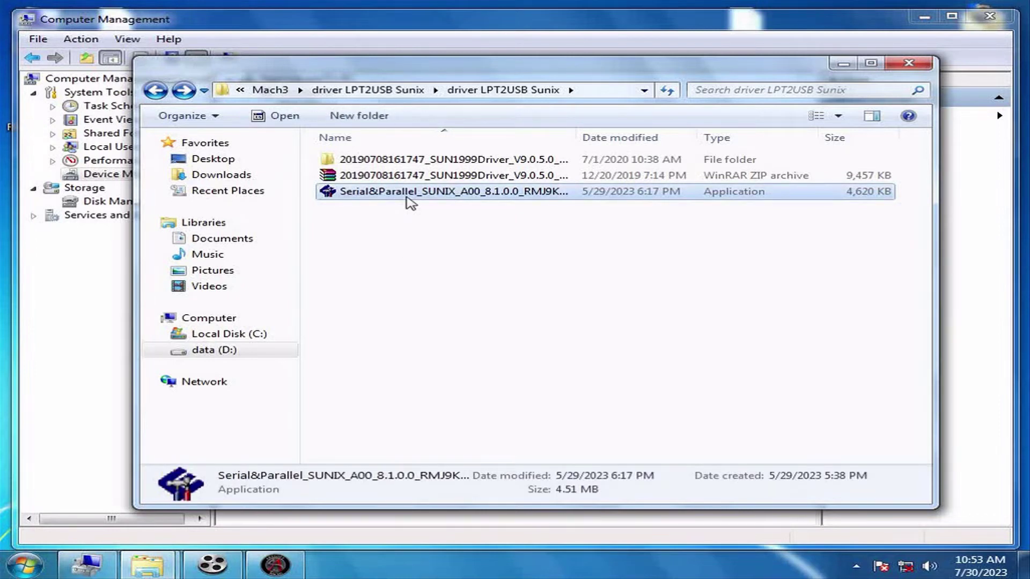
right_click(407, 199)
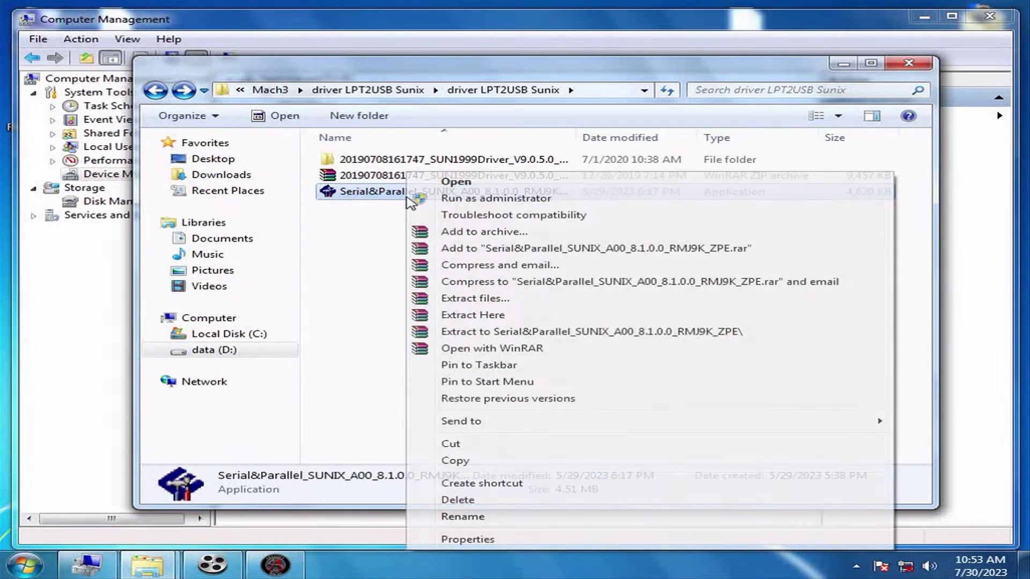
left_click(435, 200)
left_click(701, 355)
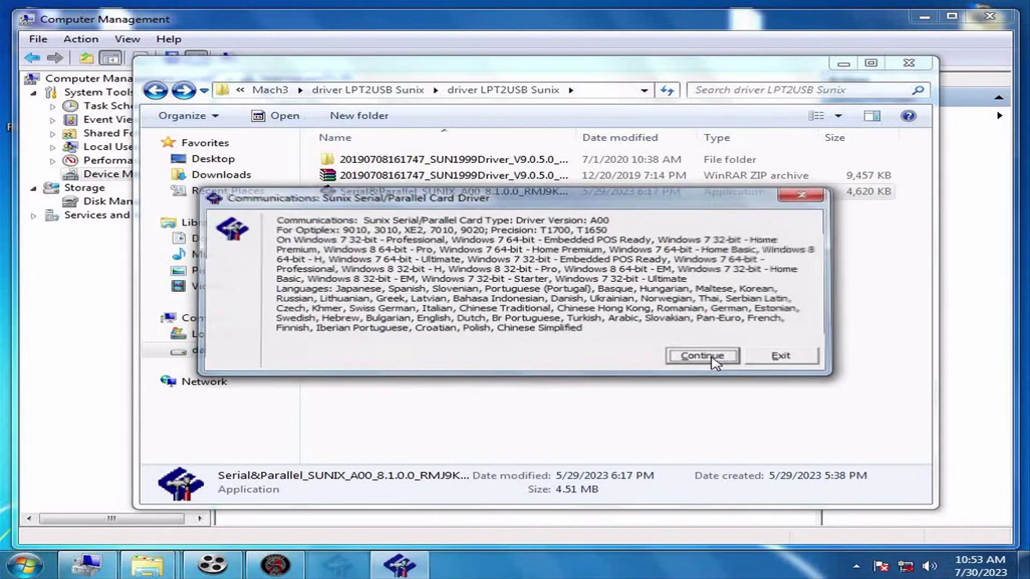
left_click(580, 317)
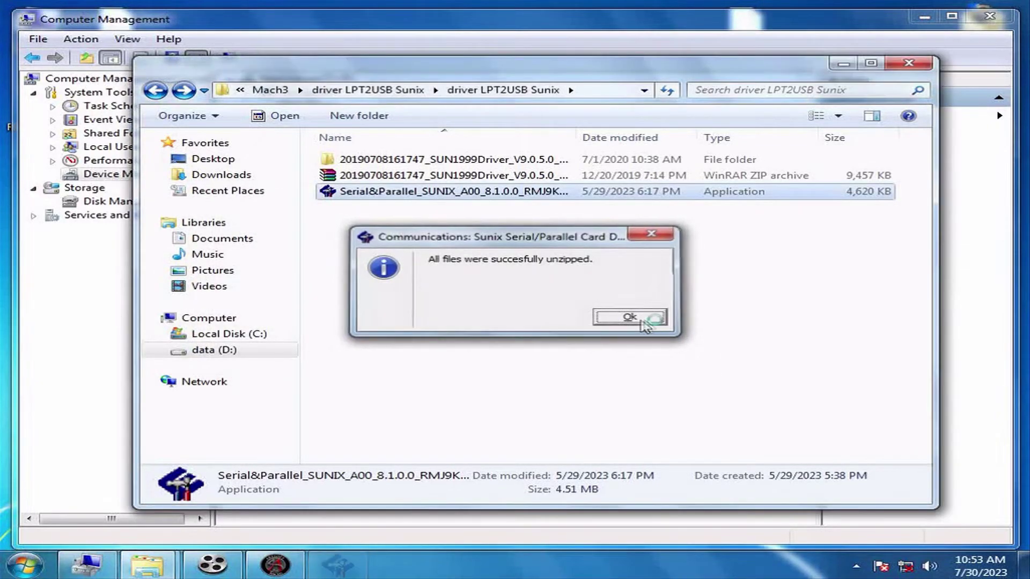
left_click(645, 318)
Step: Install SUNIX Multi-IO Controller through its InstallShield Wizard and finish the setup
left_click(624, 413)
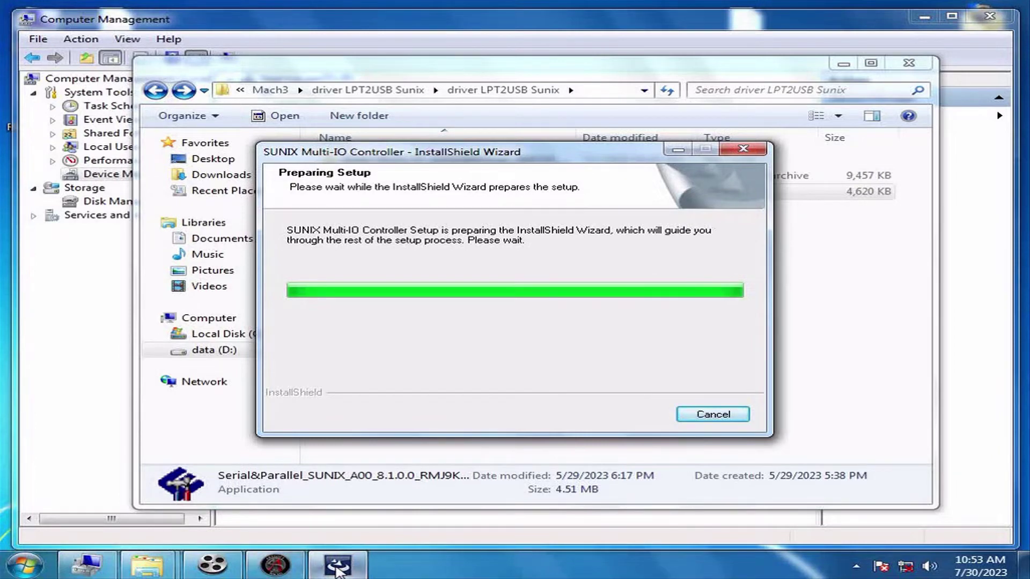
mouse_move(337, 567)
left_click(88, 566)
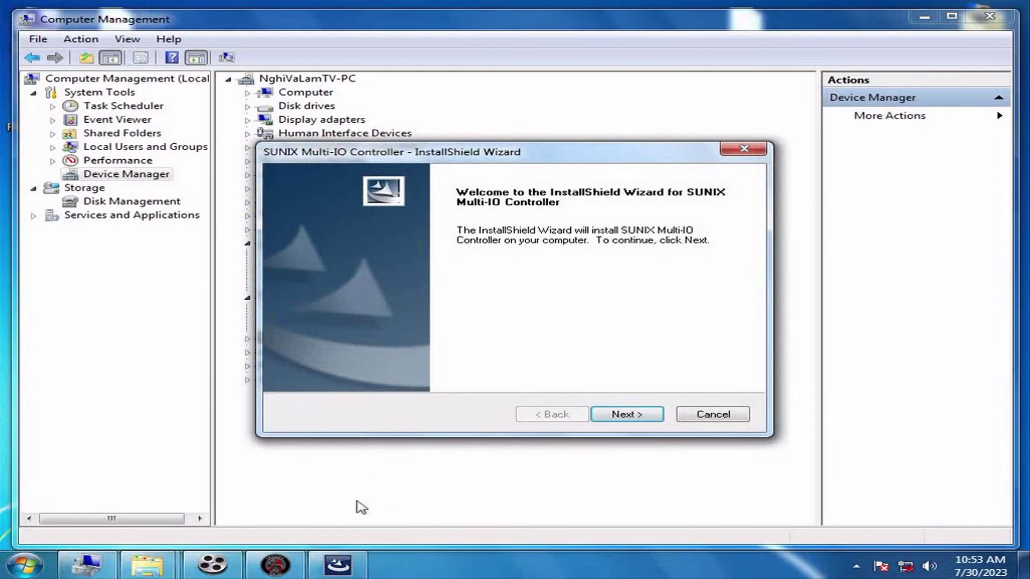
left_click(620, 418)
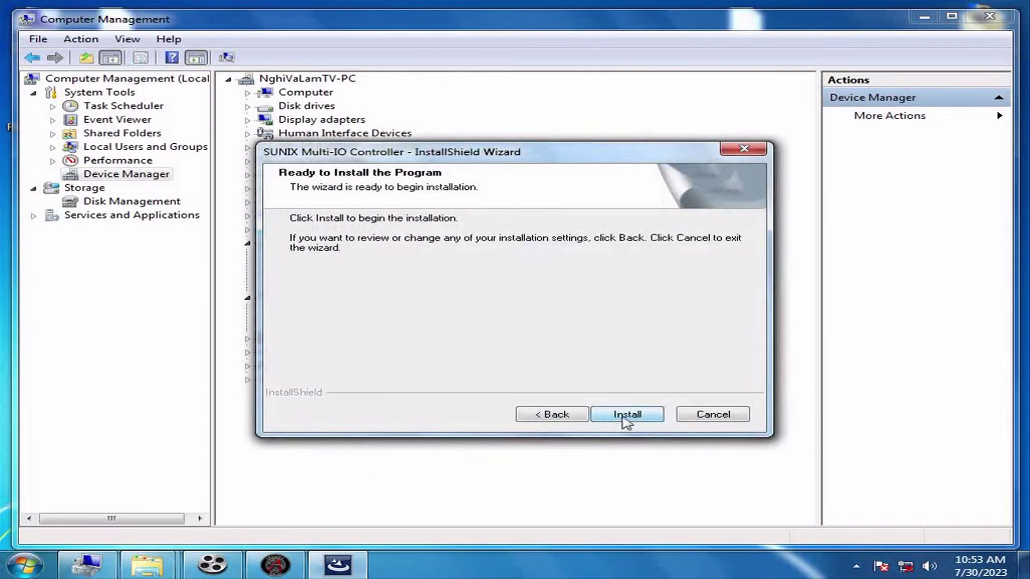
left_click(624, 419)
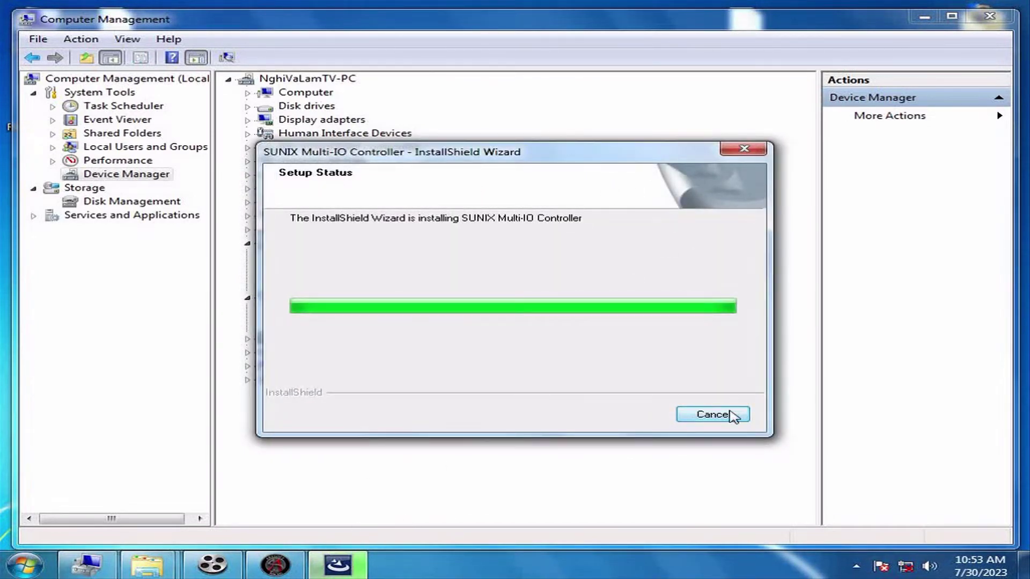
left_click(635, 417)
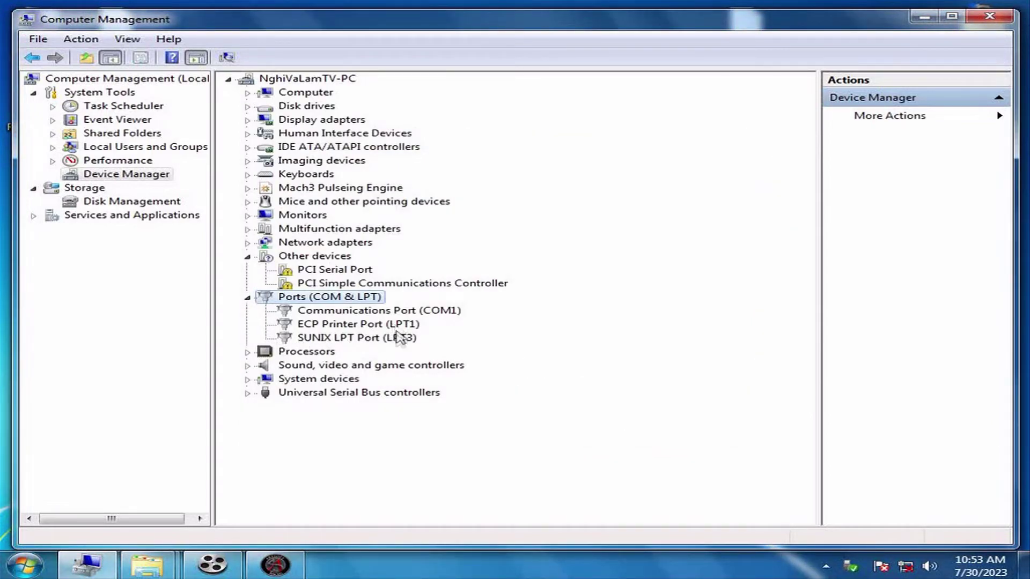
Step: Switch to Mach3 and open the Ports and Pins configuration at the Port #1 address
left_click(275, 564)
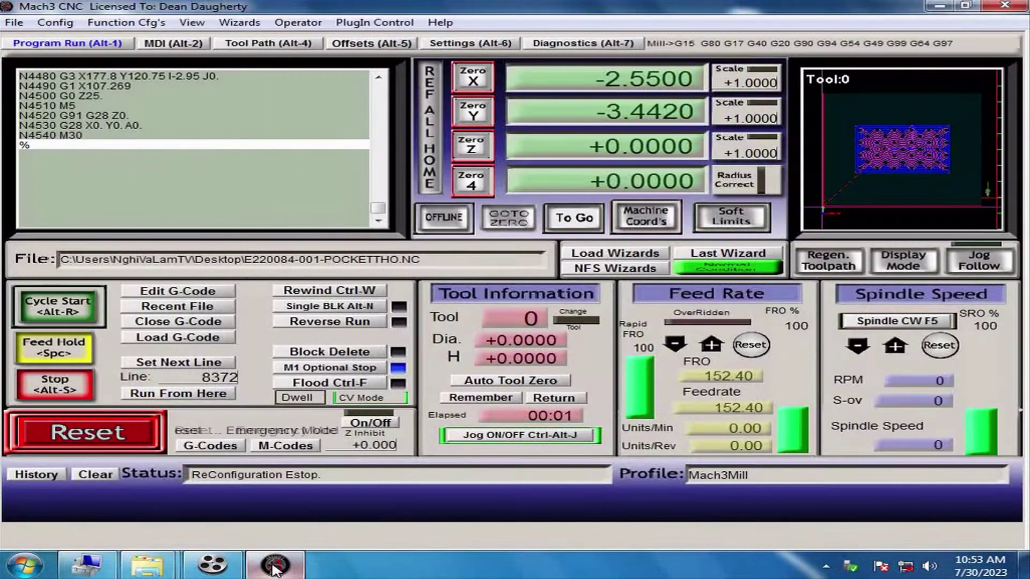
left_click(55, 23)
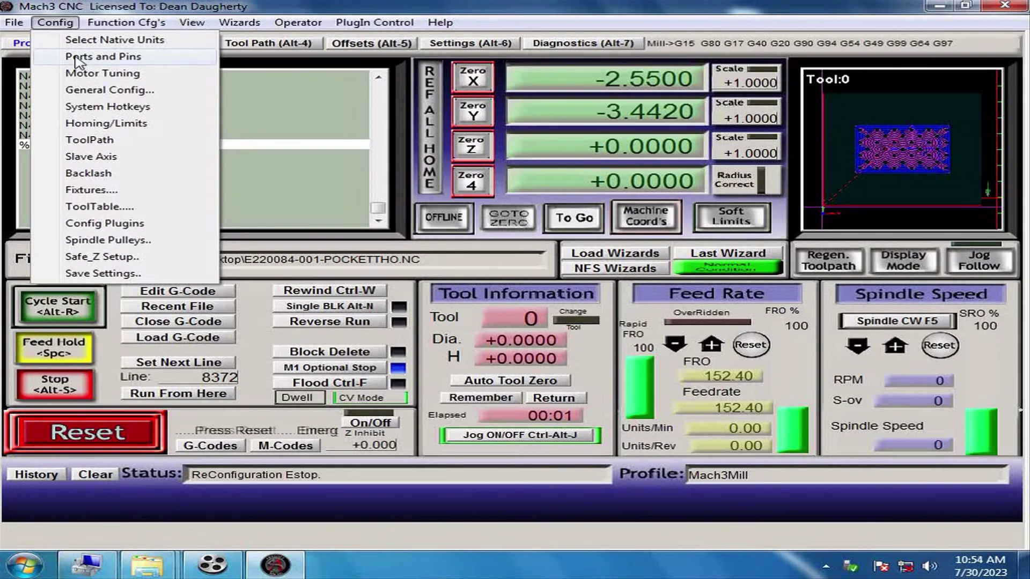
left_click(96, 57)
left_click(251, 213)
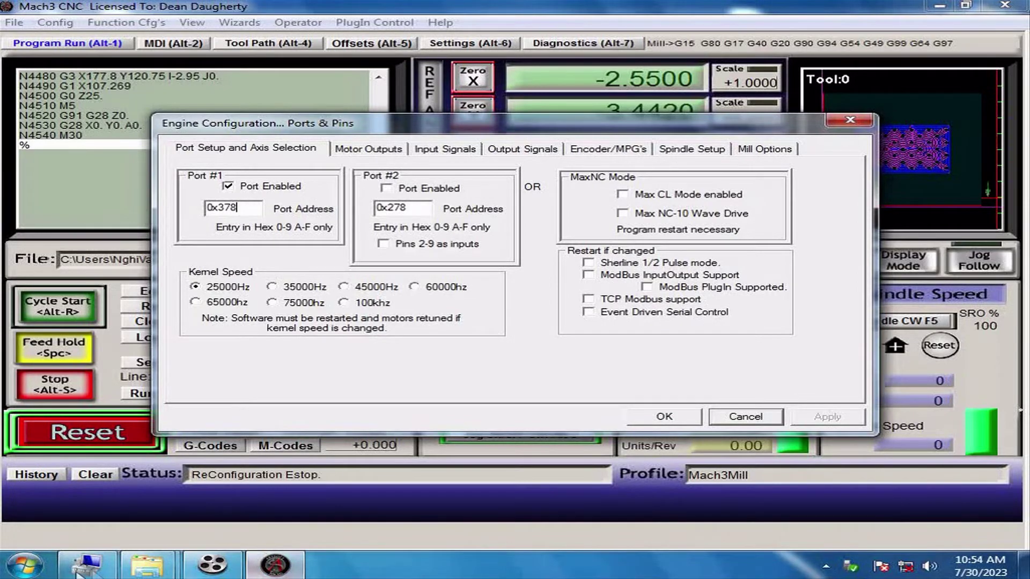
Step: Check the I/O resource settings of ECP Printer Port (LPT1) in Device Manager, and return to the port addresses in Mach3
left_click(94, 565)
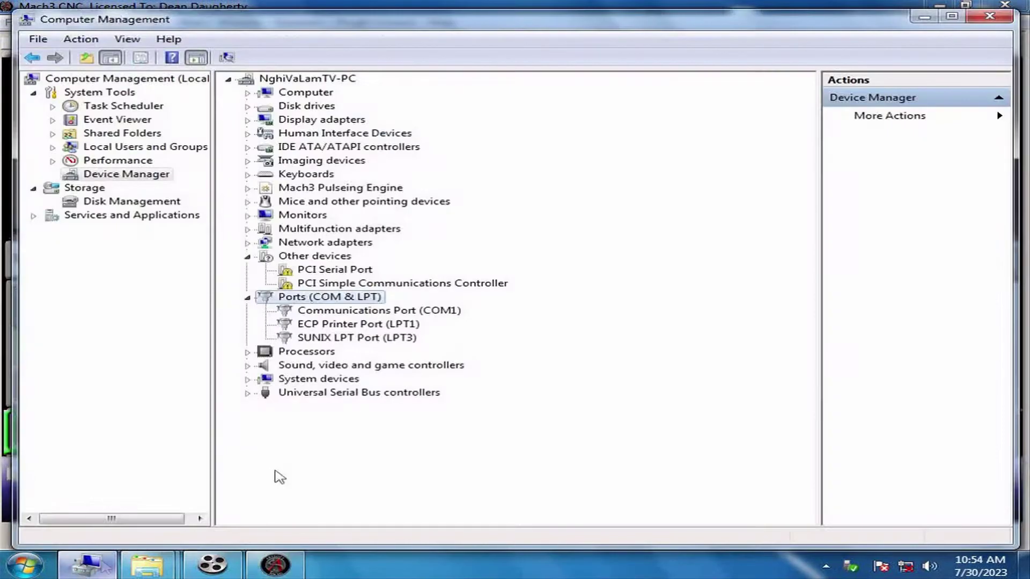
double_click(390, 328)
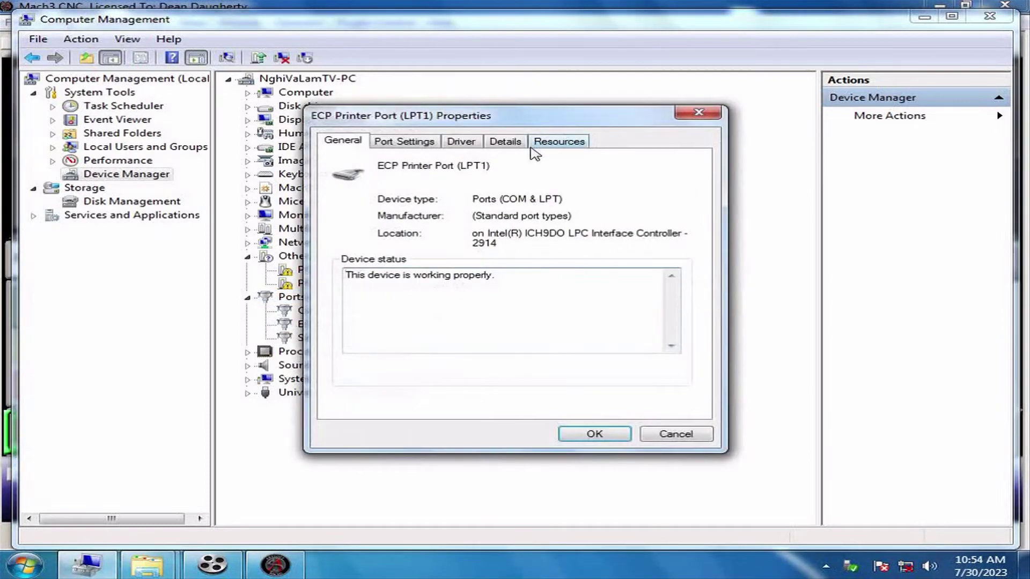
left_click(558, 143)
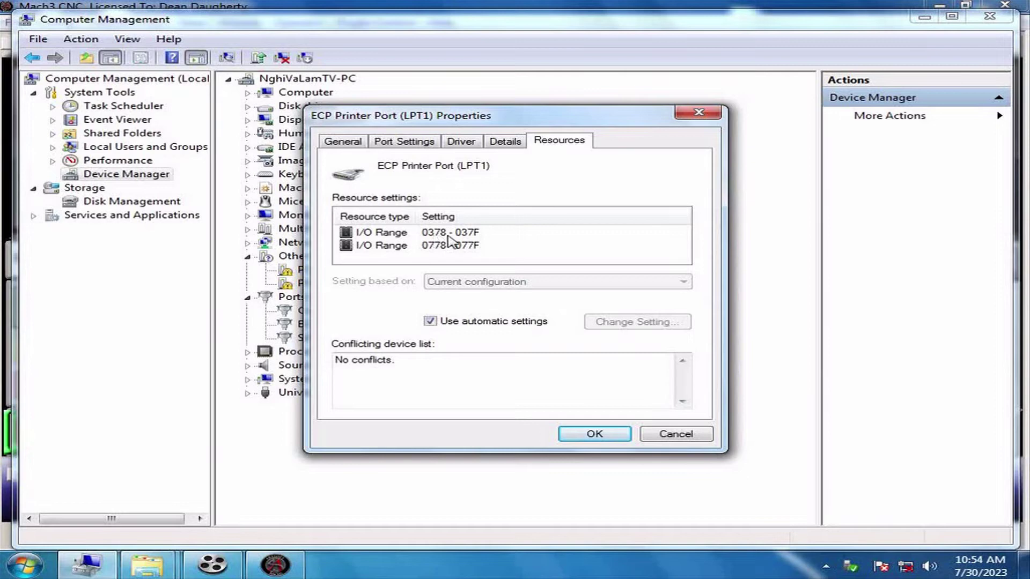
left_click(697, 113)
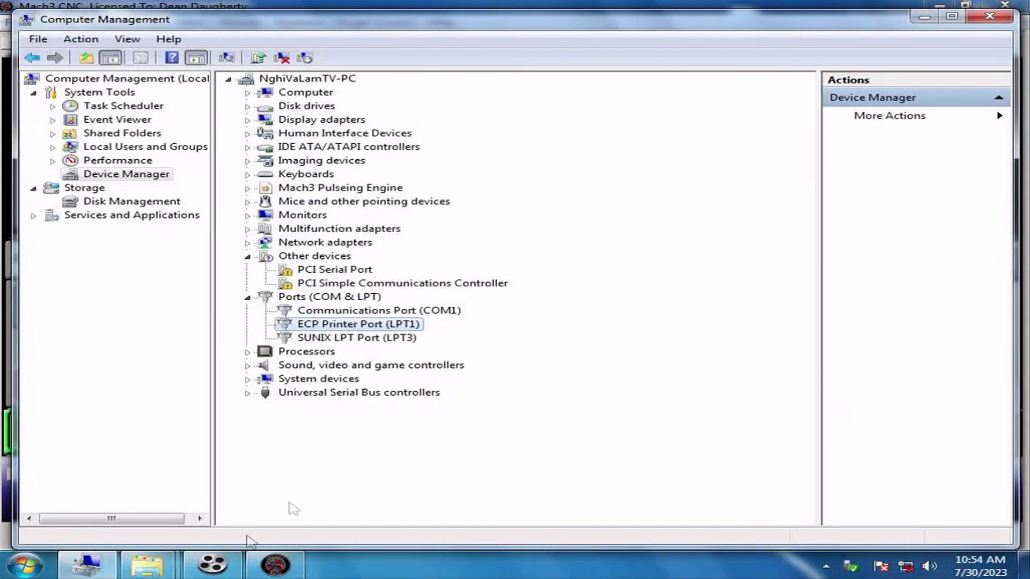
left_click(274, 566)
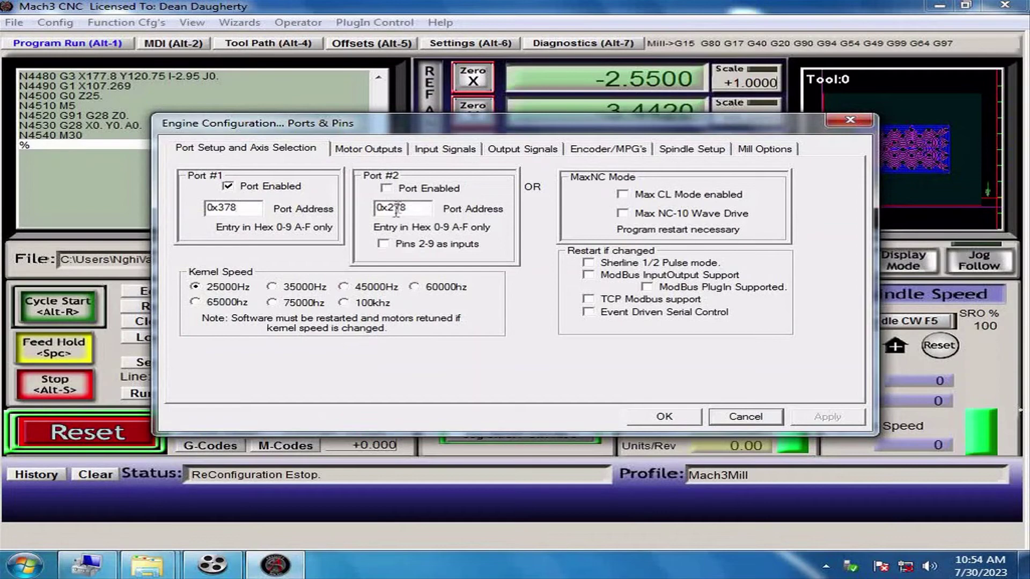
Step: Inspect the SUNIX LPT Port (LPT3) properties in Device Manager and close them
left_click(88, 565)
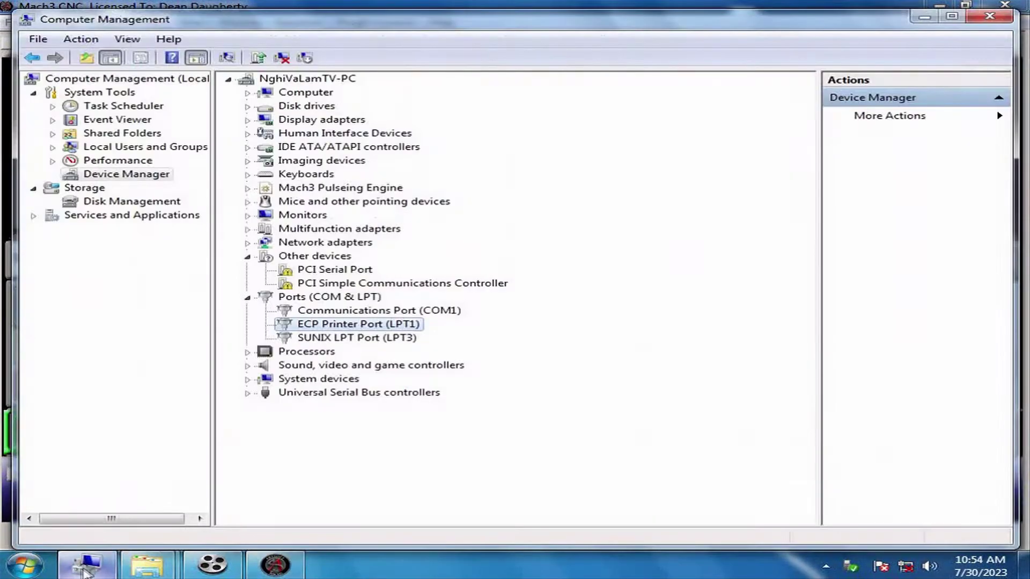
left_click(326, 338)
double_click(326, 339)
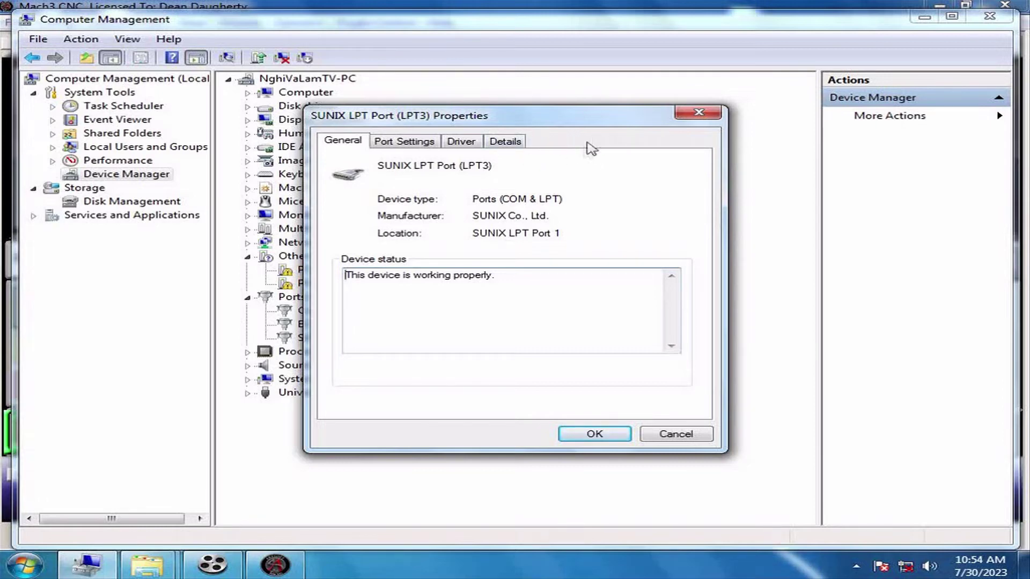
left_click(680, 113)
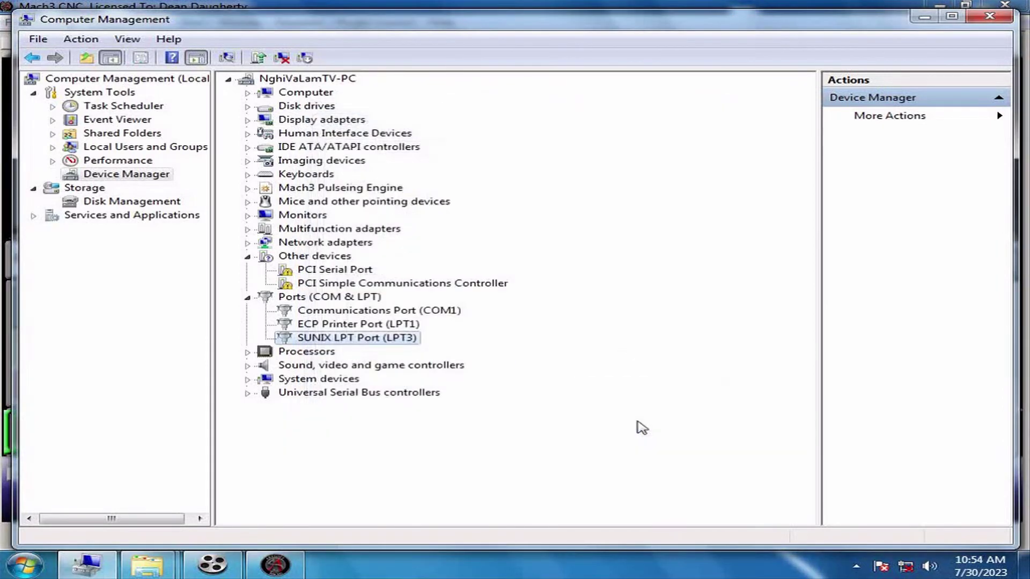
Step: Display the resource settings of the SUNIX 1-Port Parallel Card under Multifunction adapters
double_click(301, 230)
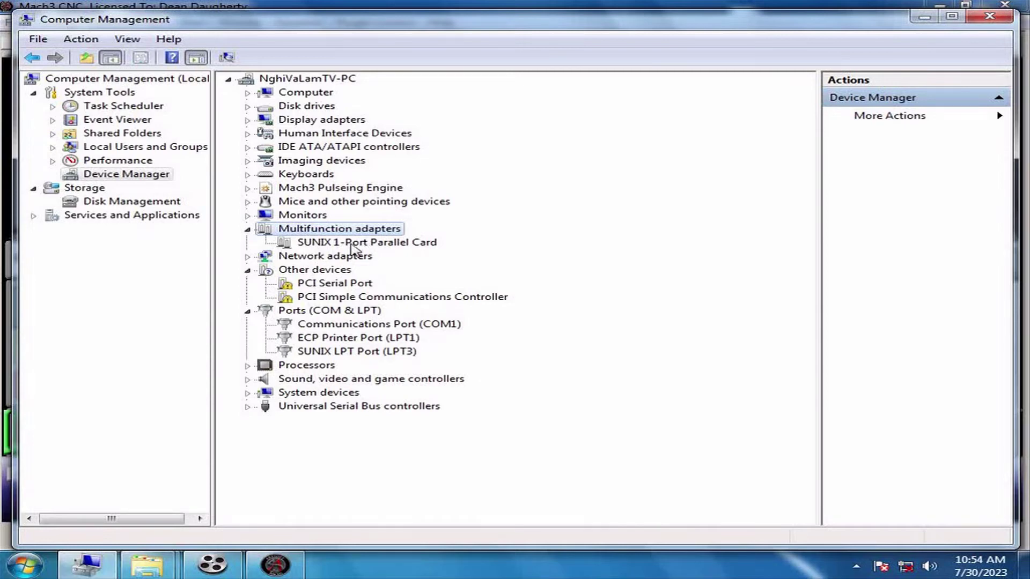
double_click(329, 246)
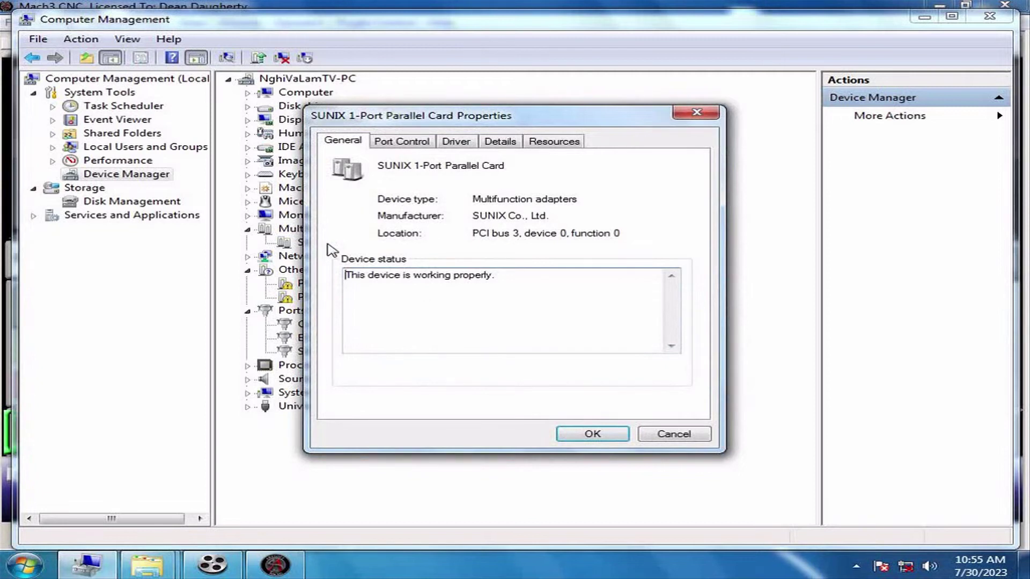
left_click(555, 144)
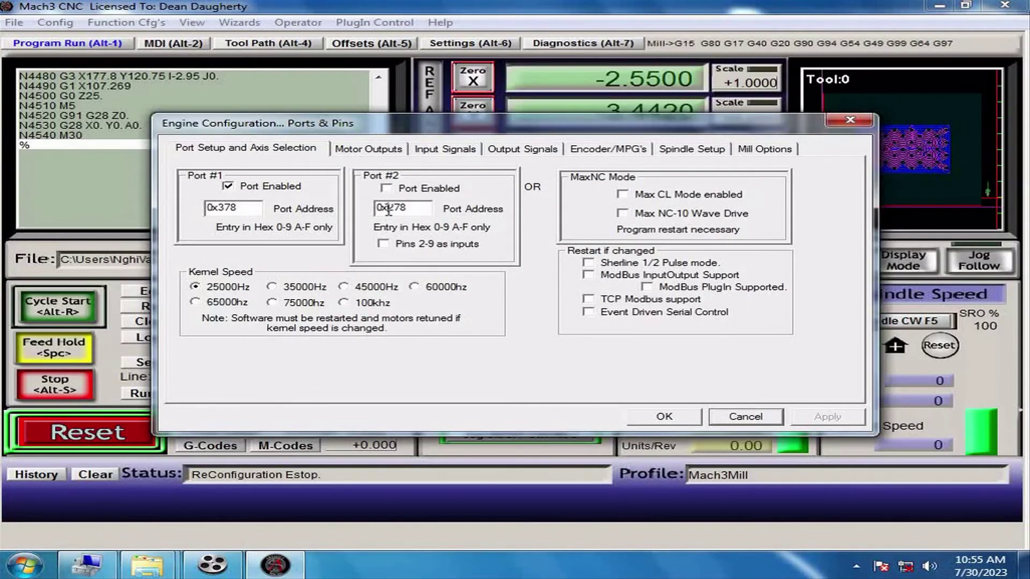
Step: Enable Port #2 in Mach3 with address 0xDCE0 and copy that address into Port #1
left_click_drag(388, 210, 429, 213)
left_click_drag(429, 210, 378, 209)
key("ctrl+c")
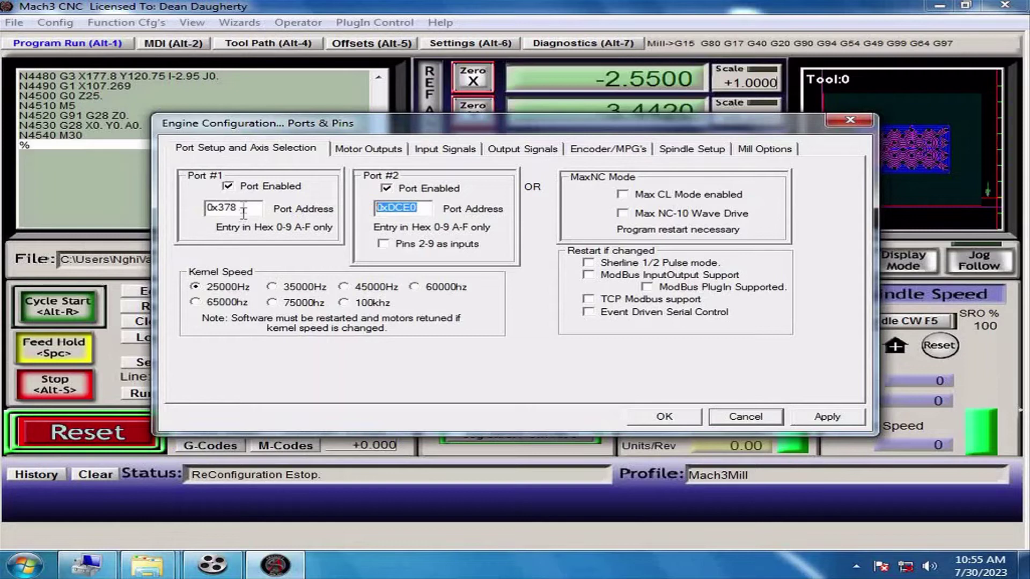
left_click_drag(247, 208, 151, 214)
key("ctrl+v")
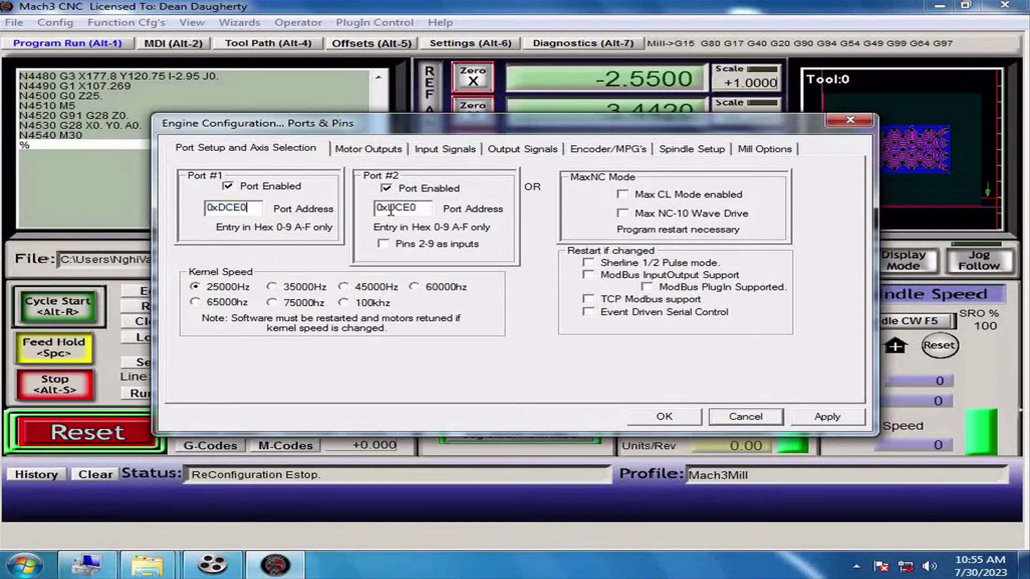
Step: Set the Port #2 address to 0x378, apply the Ports & Pins settings and close the configuration
left_click_drag(391, 211, 432, 210)
type("378")
left_click(824, 418)
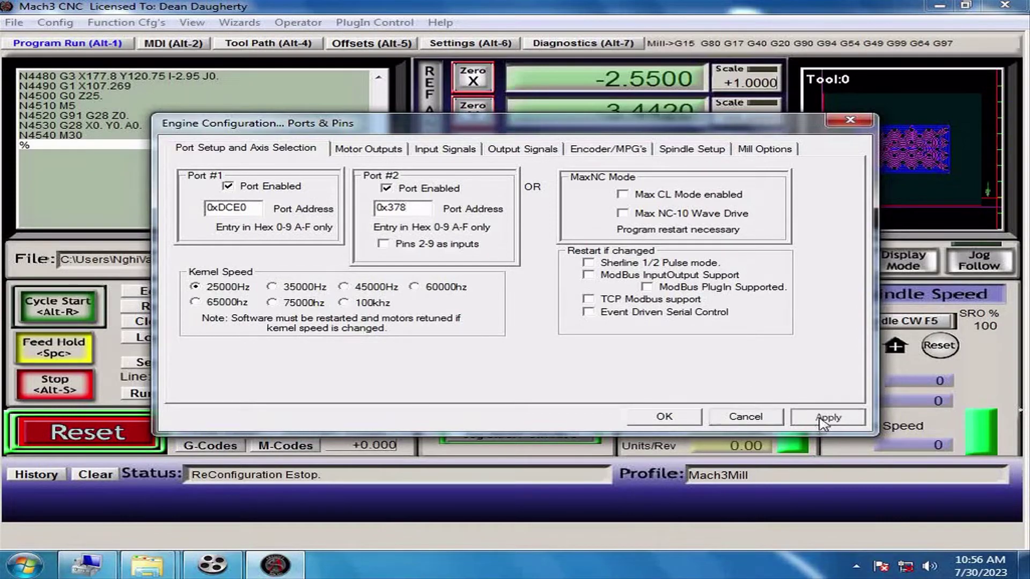
left_click(665, 417)
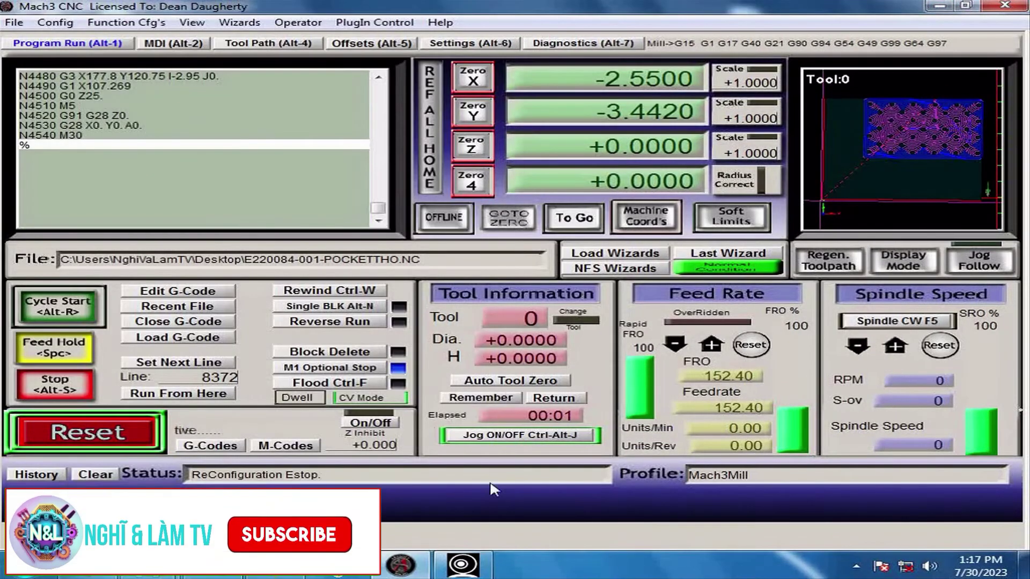
Step: Open the native units setting for motor setup, acknowledge the notice and accept the unit choice
left_click(55, 22)
left_click(107, 39)
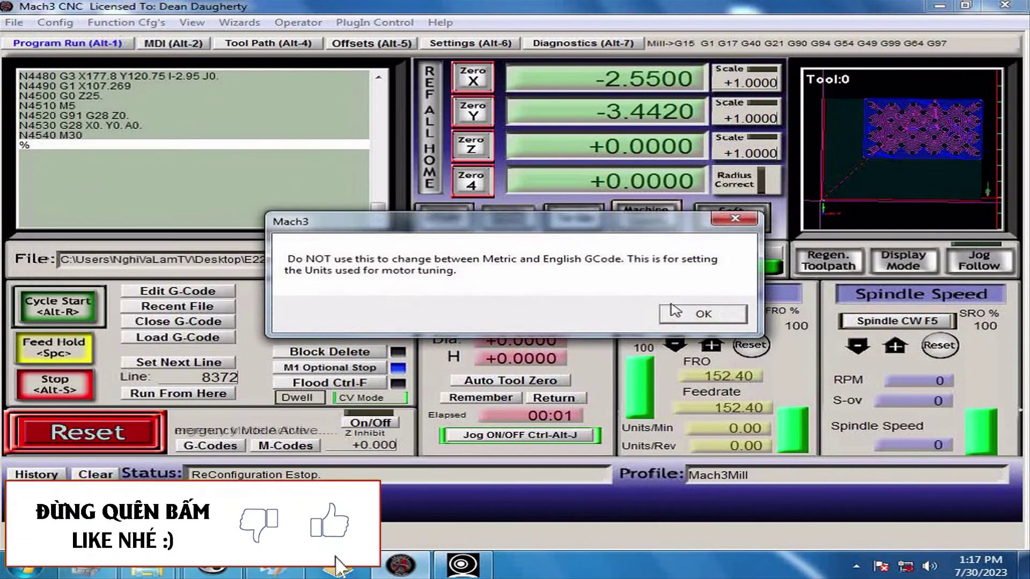
left_click(697, 313)
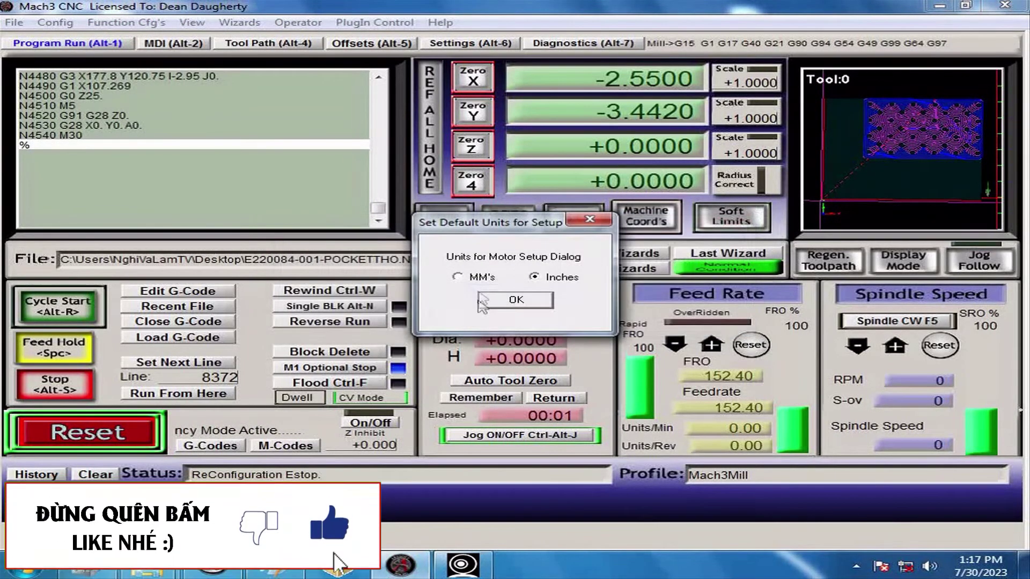
left_click(516, 300)
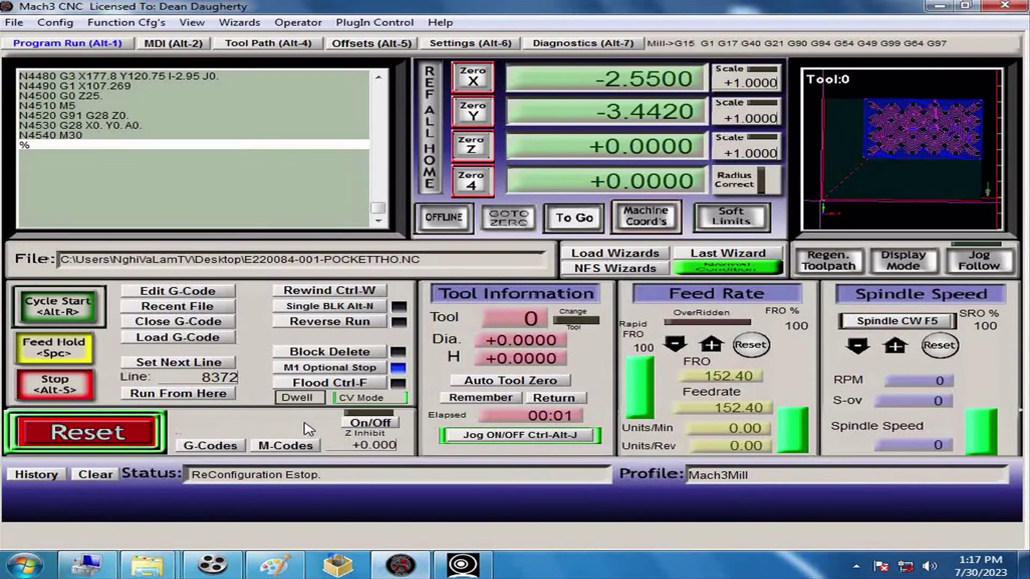
Step: Open the input signals in the Ports & Pins configuration, find EStop and switch it off and back on so it is enabled
left_click(54, 22)
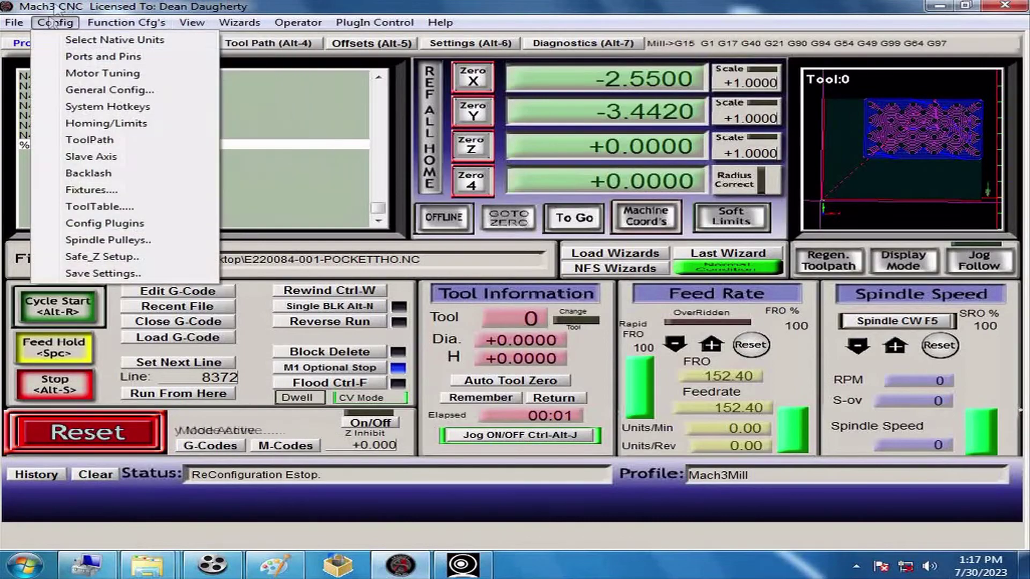
left_click(104, 57)
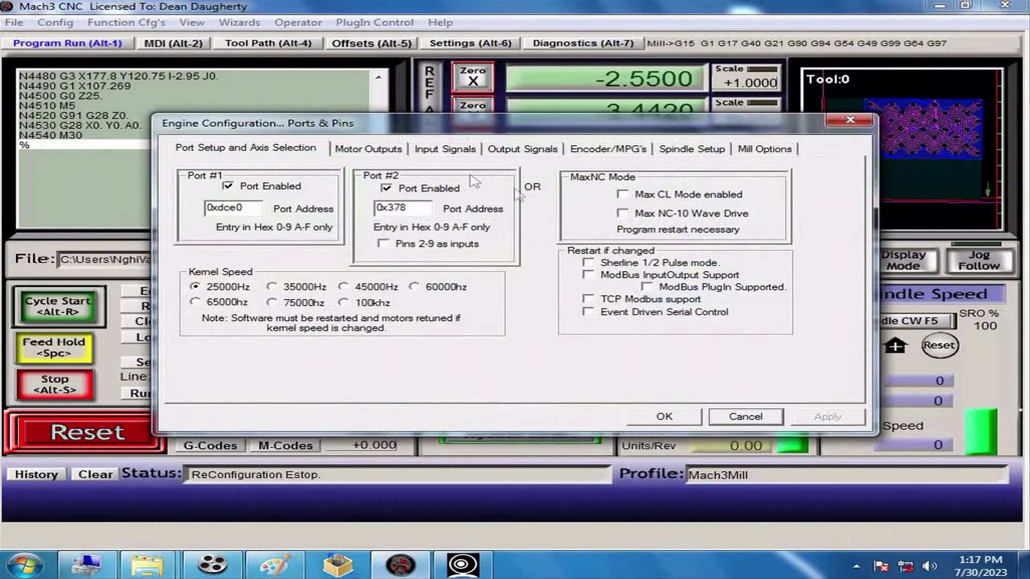
left_click(445, 148)
left_click(784, 229)
left_click_drag(781, 223, 782, 260)
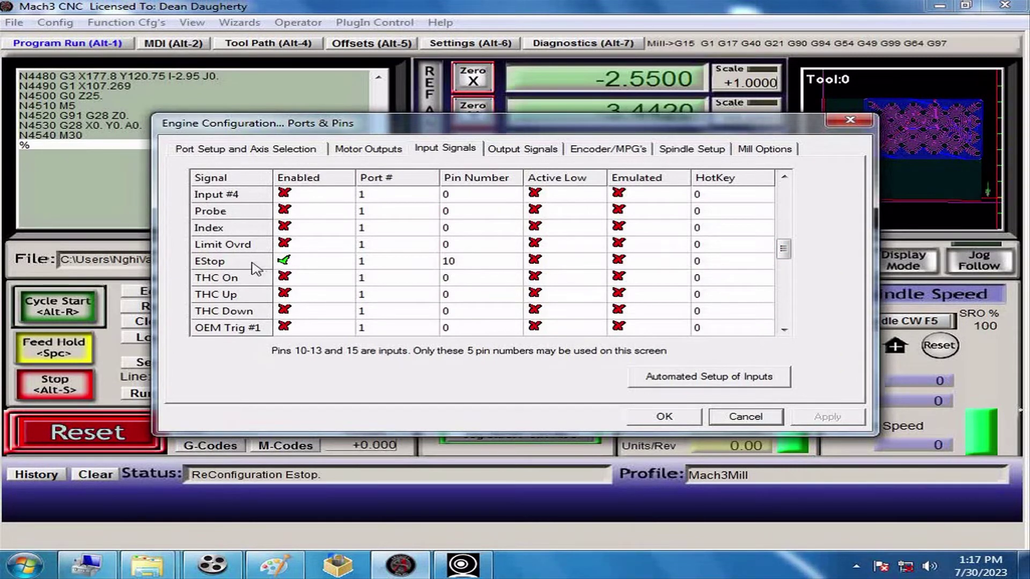
left_click(292, 263)
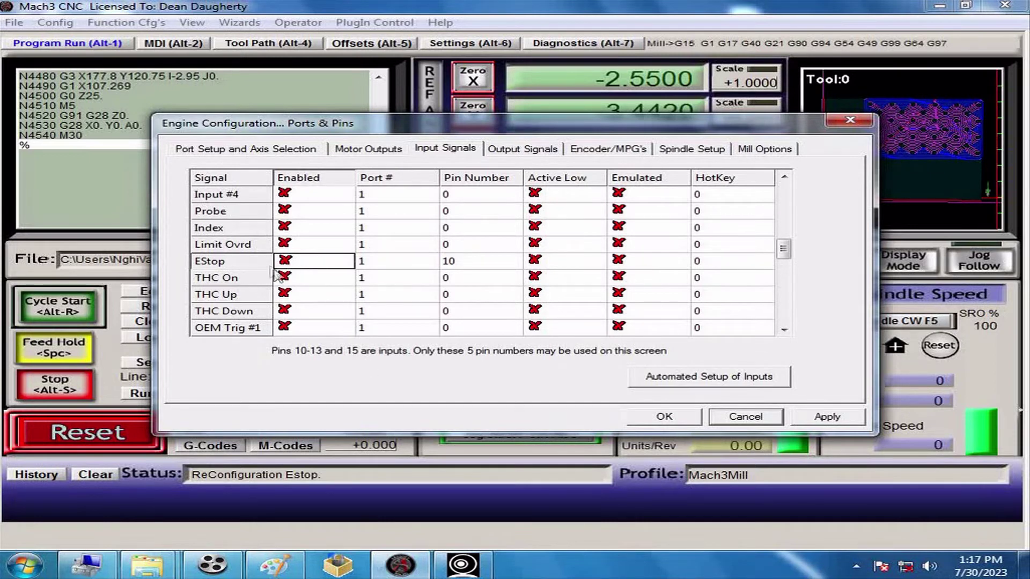
left_click(285, 263)
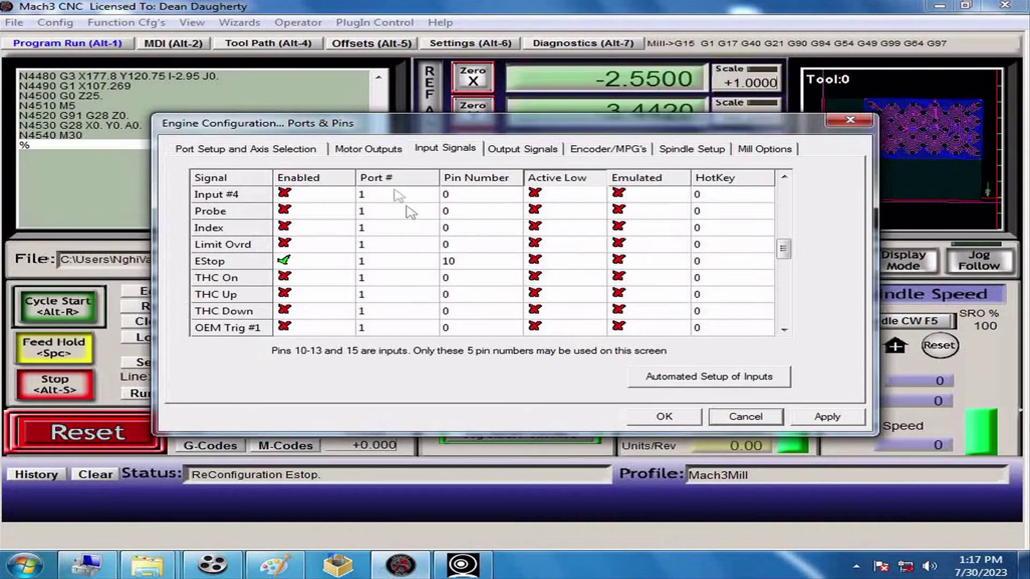
Step: Check the Port #1 address in the port setup, and compare it with the EStop signal's port and pin number
left_click(280, 154)
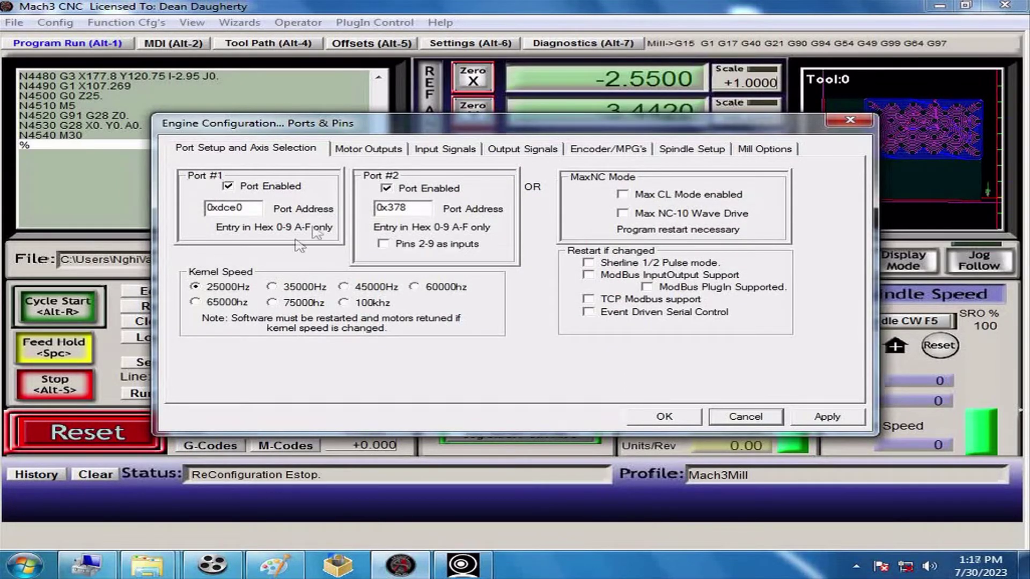
left_click(429, 149)
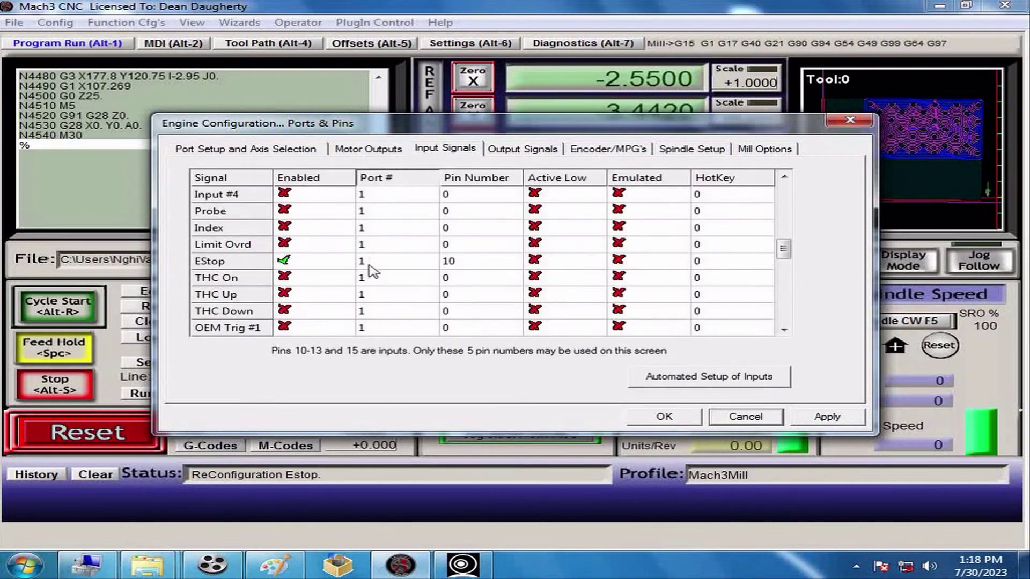
left_click(368, 264)
left_click(470, 179)
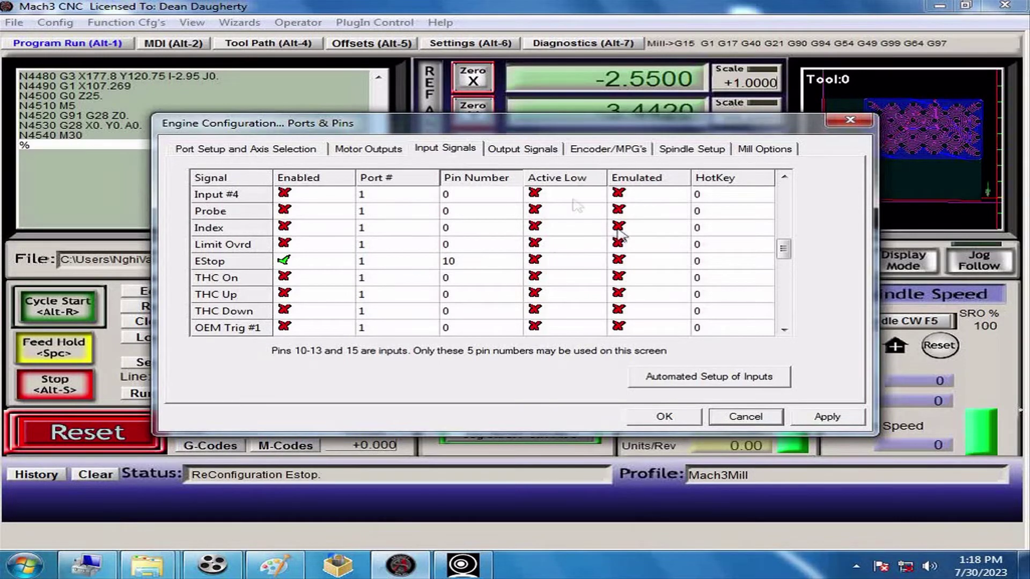
Step: Switch to Paint to examine the EStop wiring on the breakout board diagram against Mach3's Active Low setting
left_click(298, 569)
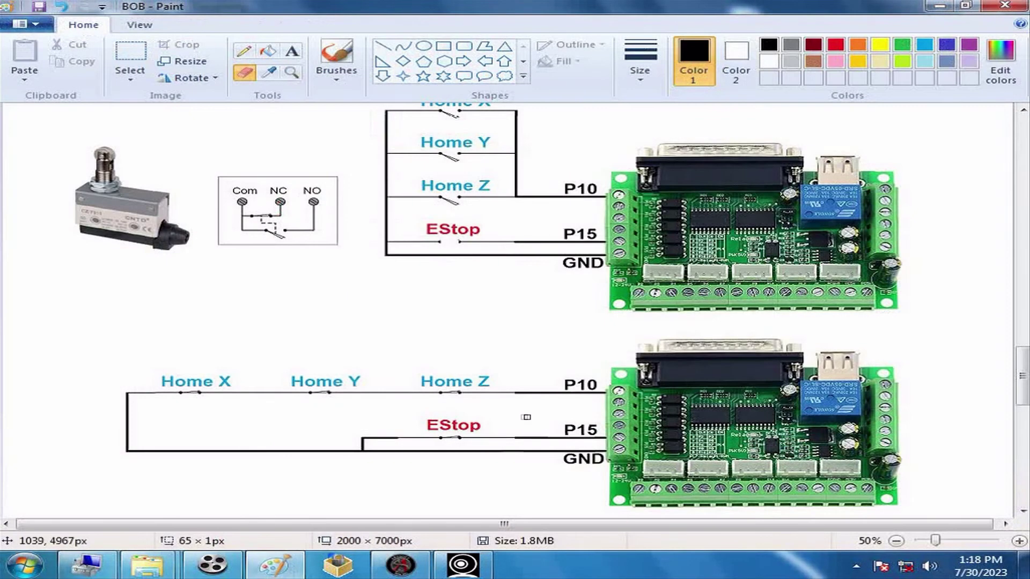
key("ctrl+z")
left_click(400, 565)
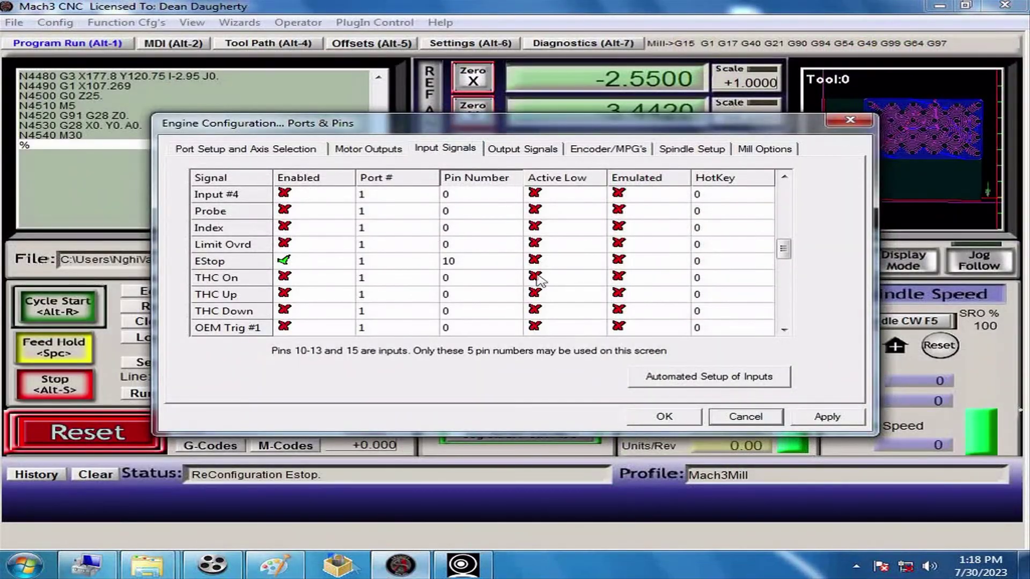
left_click(275, 565)
Step: Turn on Active Low for the EStop input signal and select its pin and port cells
left_click(535, 261)
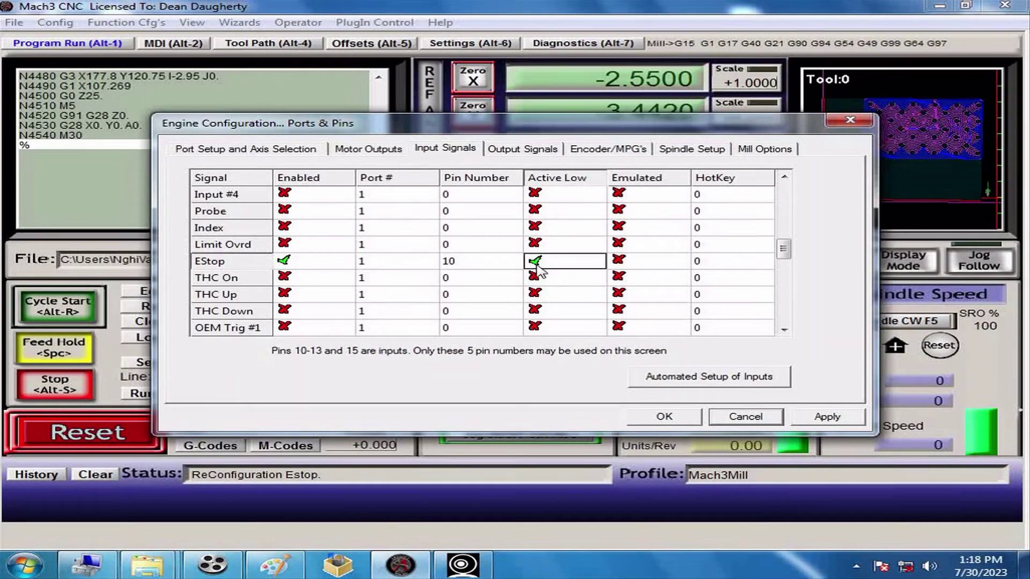
left_click(465, 268)
left_click(413, 264)
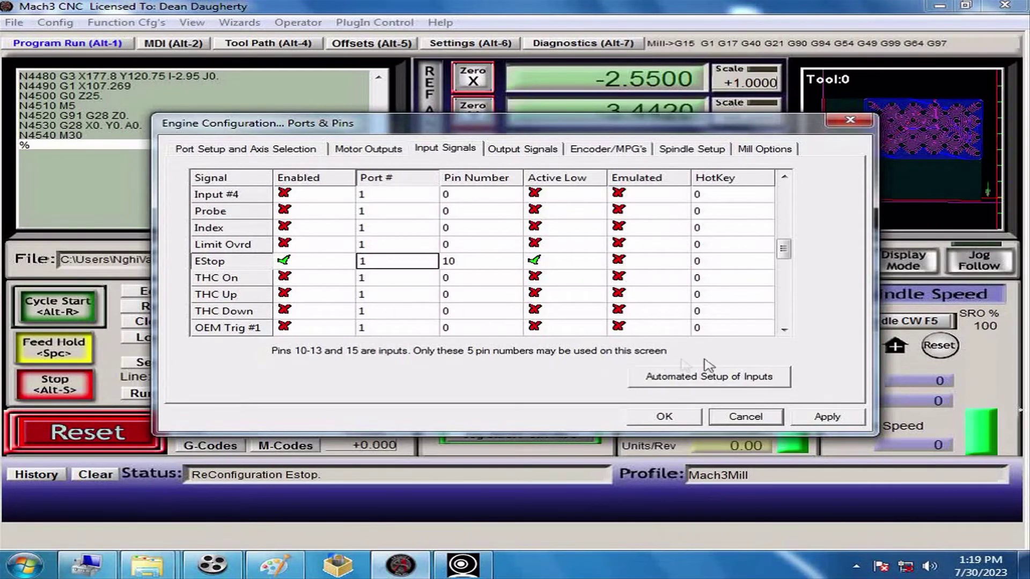
Step: Open the automated setup of inputs, choose the EStop signal and start AutoSet to detect its switch
left_click(672, 387)
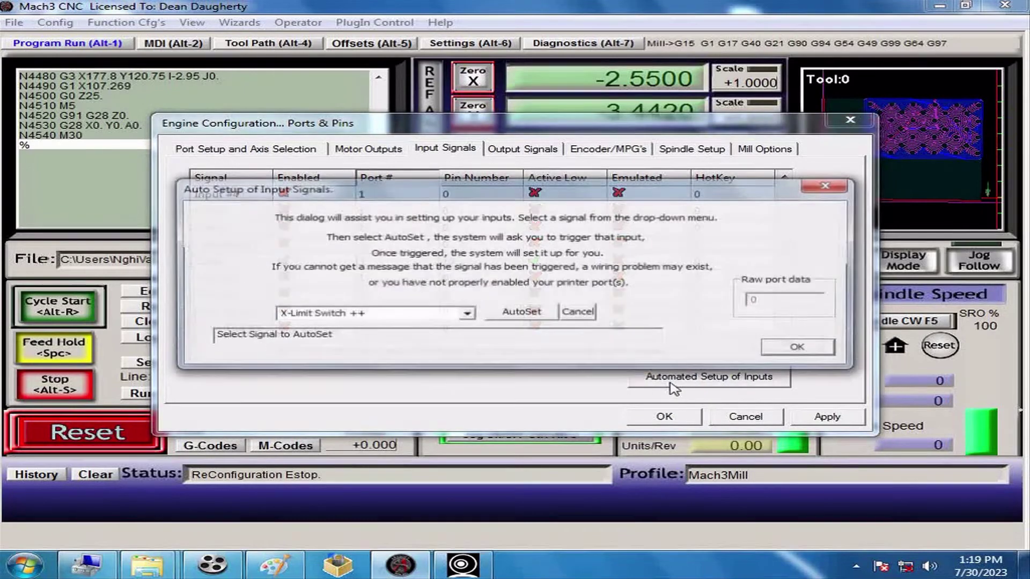
left_click(467, 314)
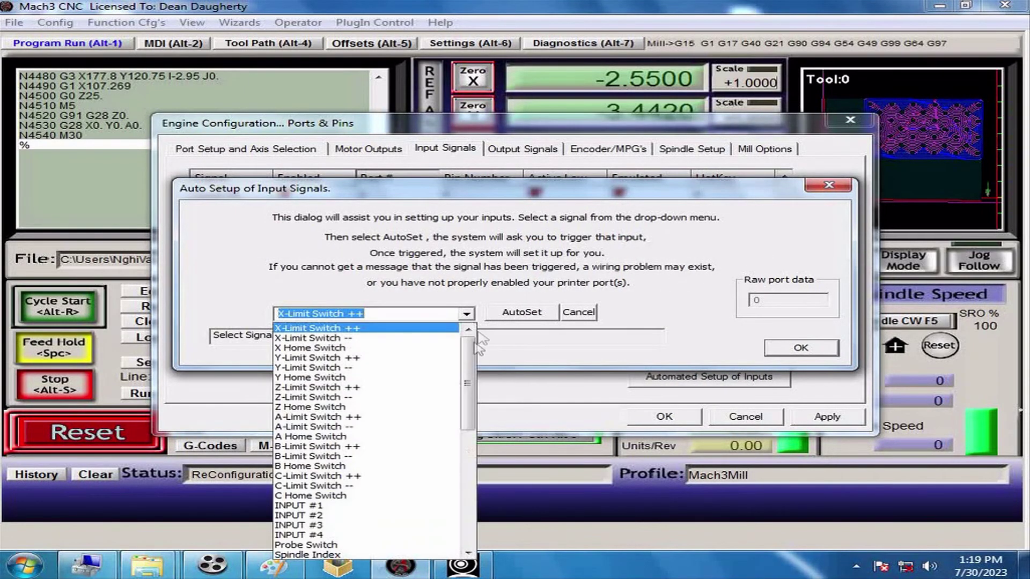
scroll(468, 375, "down", 2)
scroll(468, 376, "down", 2)
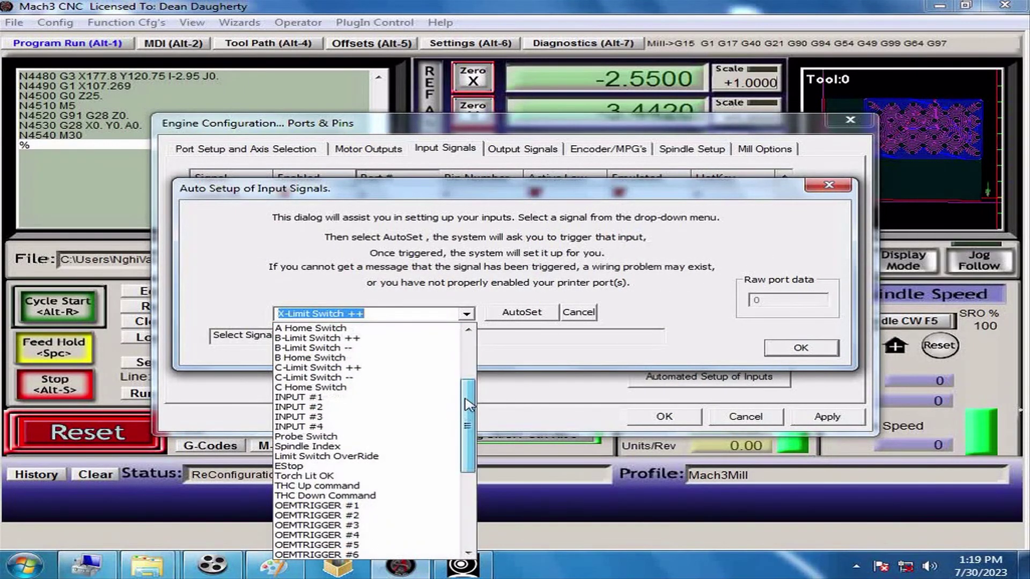
left_click(308, 466)
left_click(510, 315)
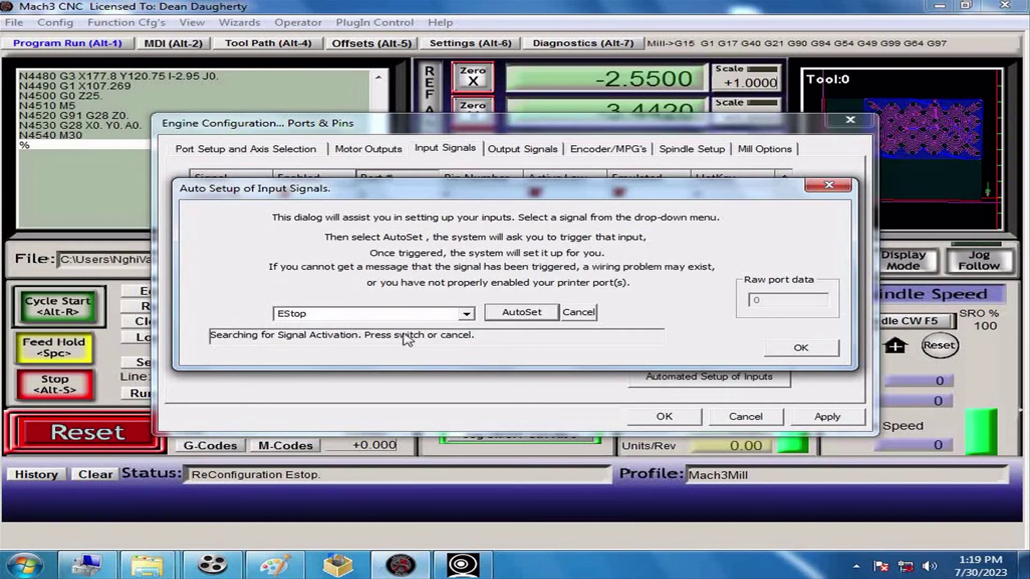
Step: Switch to WebcamViewer, connect the camera showing the emergency switch and move its window aside from Mach3
left_click(460, 566)
left_click(419, 114)
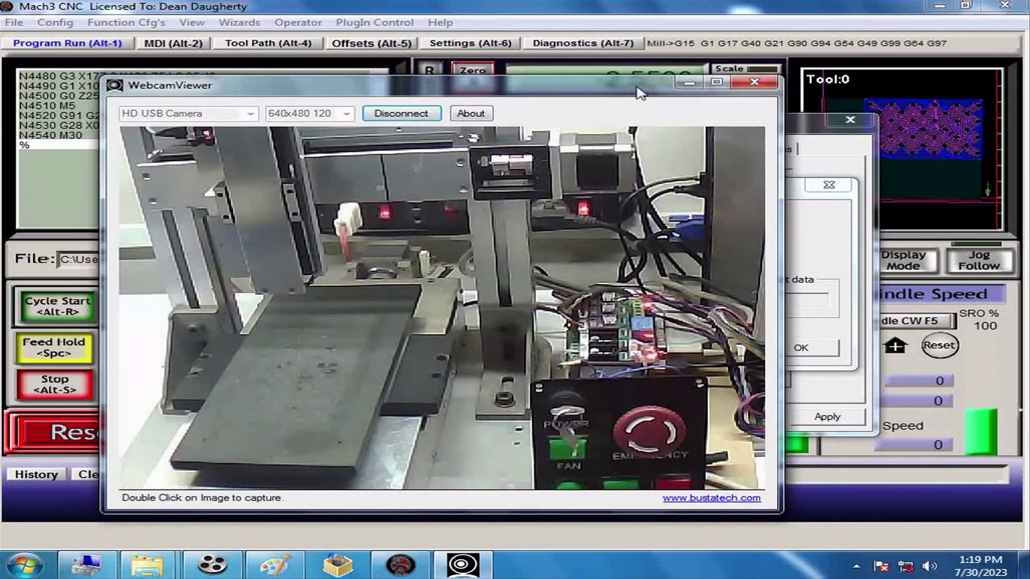
left_click_drag(625, 96, 63, 96)
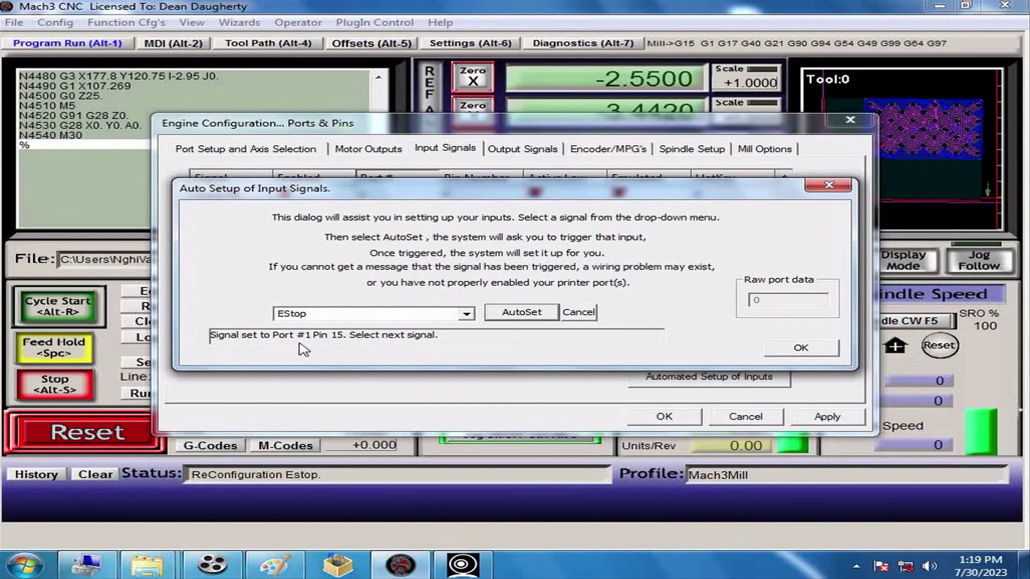
Step: Accept the automated EStop setup, apply the Ports & Pins settings and close the configuration
left_click(787, 352)
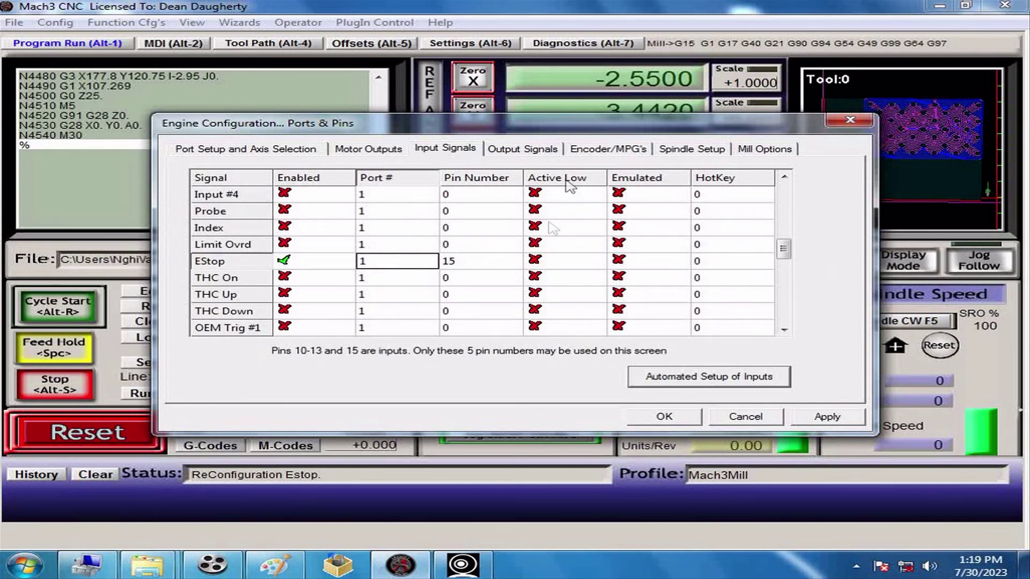
left_click(826, 416)
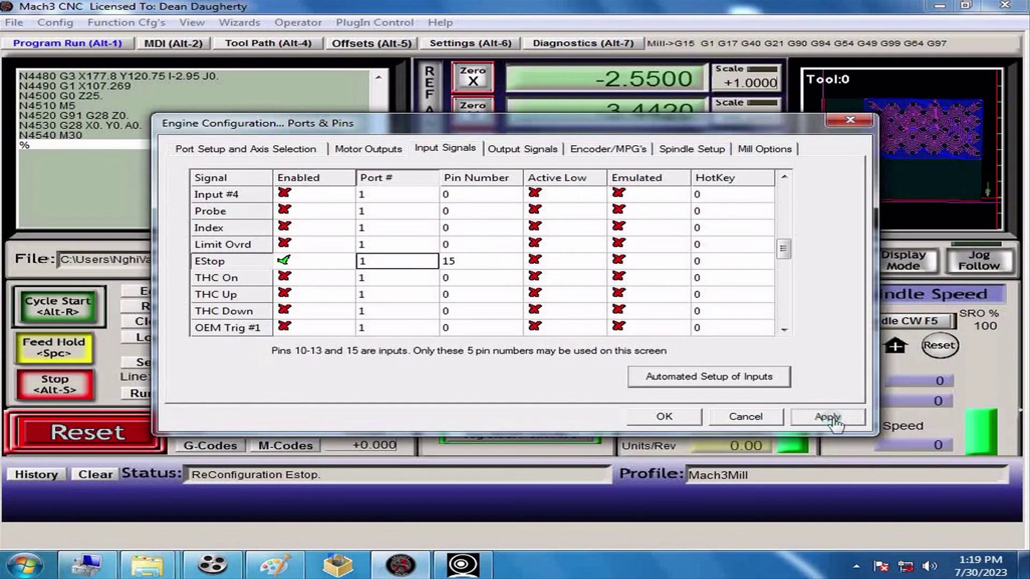
left_click(663, 417)
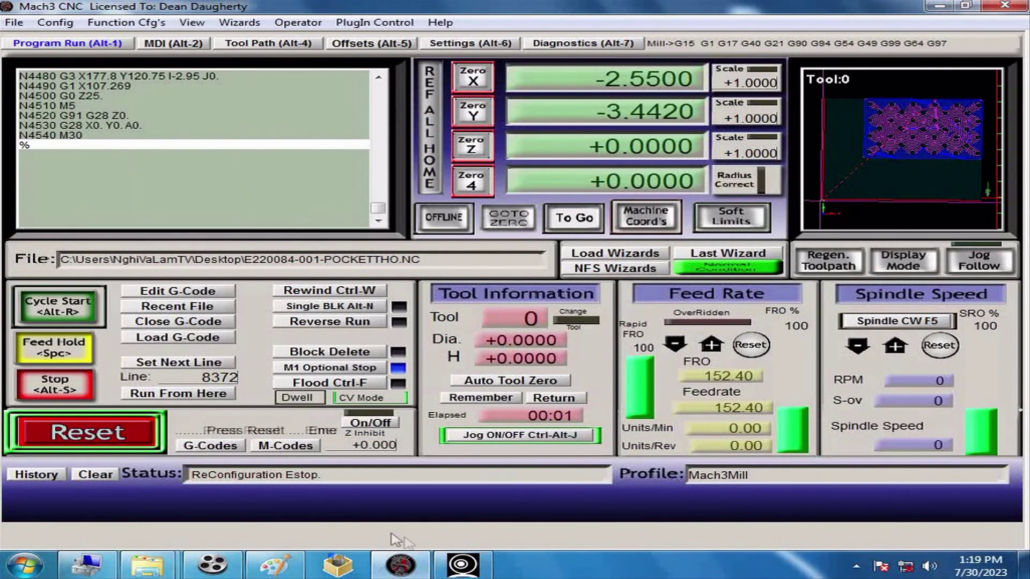
Step: Show the webcam feed beside Mach3's Reset control and reset the controller to test the emergency switch
left_click(461, 565)
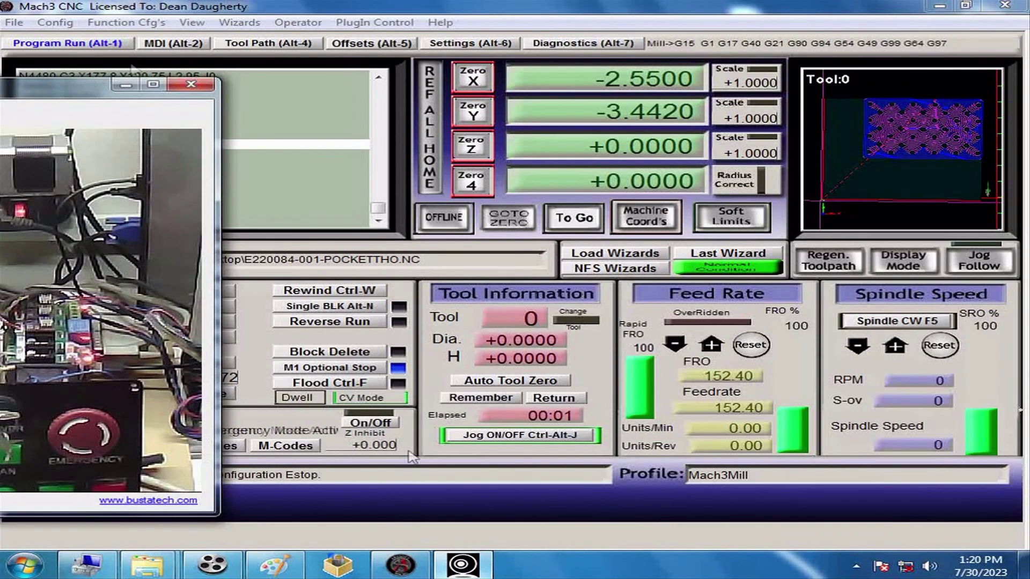
left_click_drag(24, 94, 777, 79)
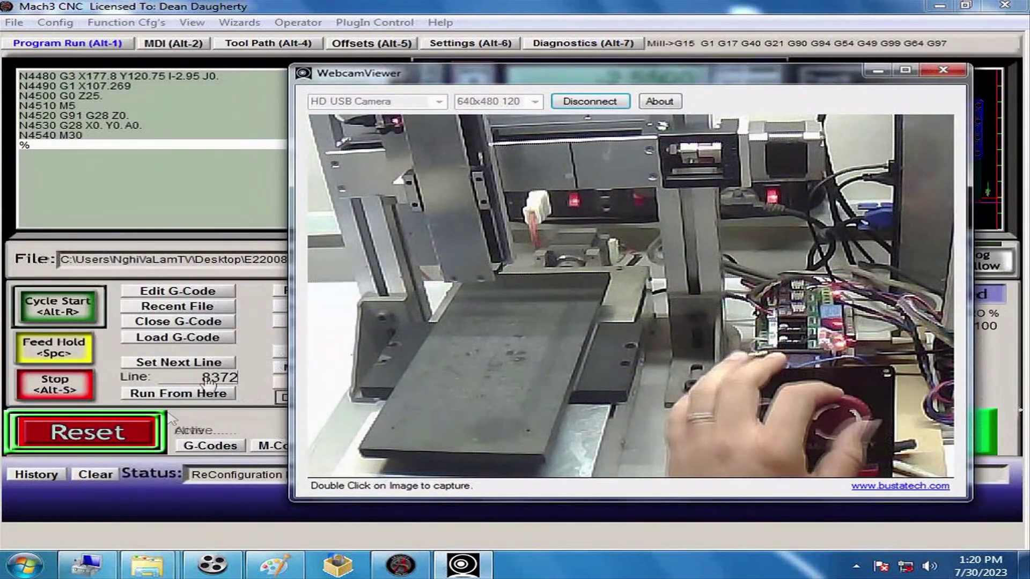
left_click(102, 449)
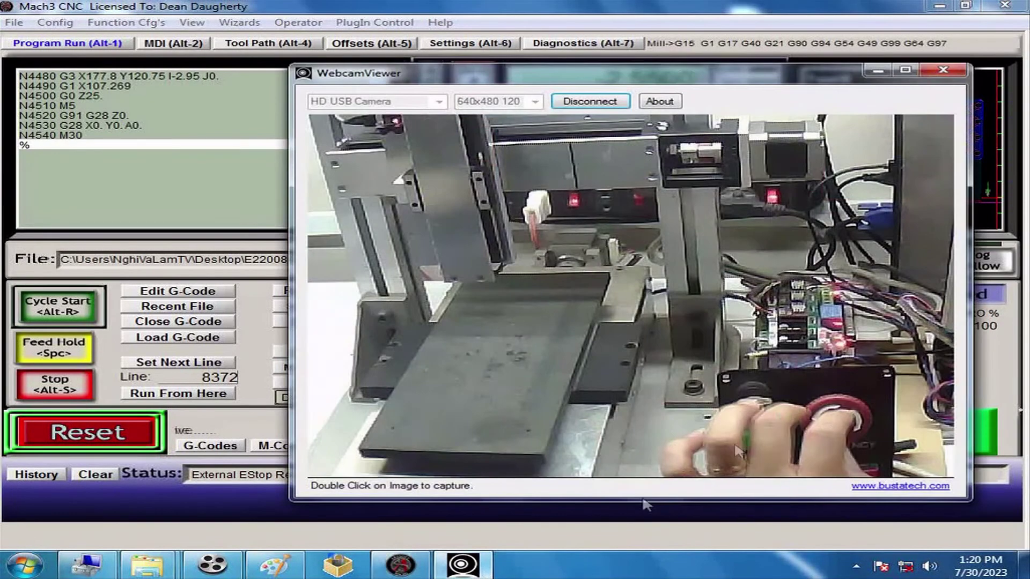
Step: Repeat the Mach3 reset while the physical emergency switch is operated in view of the webcam
left_click(461, 564)
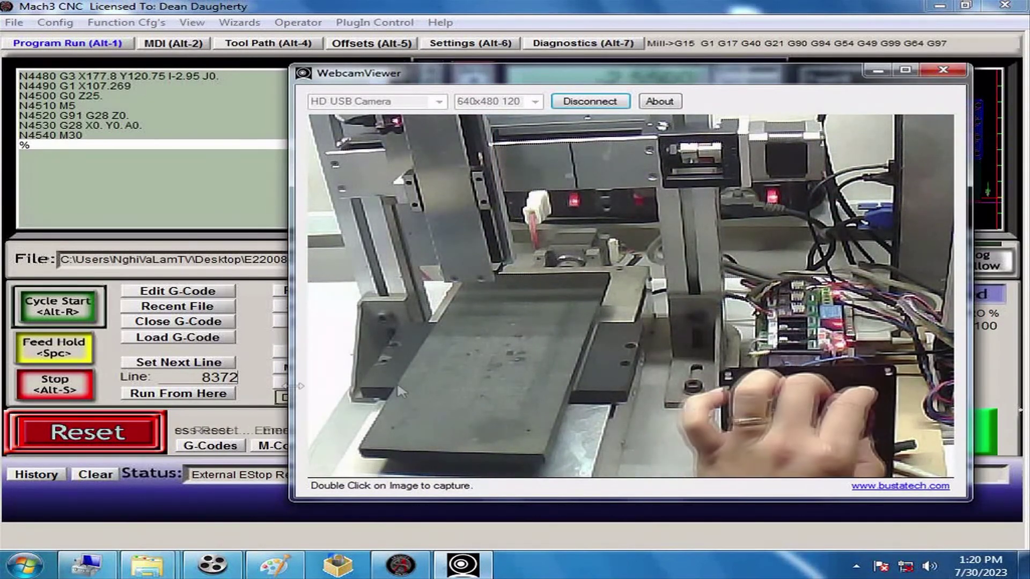
left_click(65, 434)
left_click(137, 438)
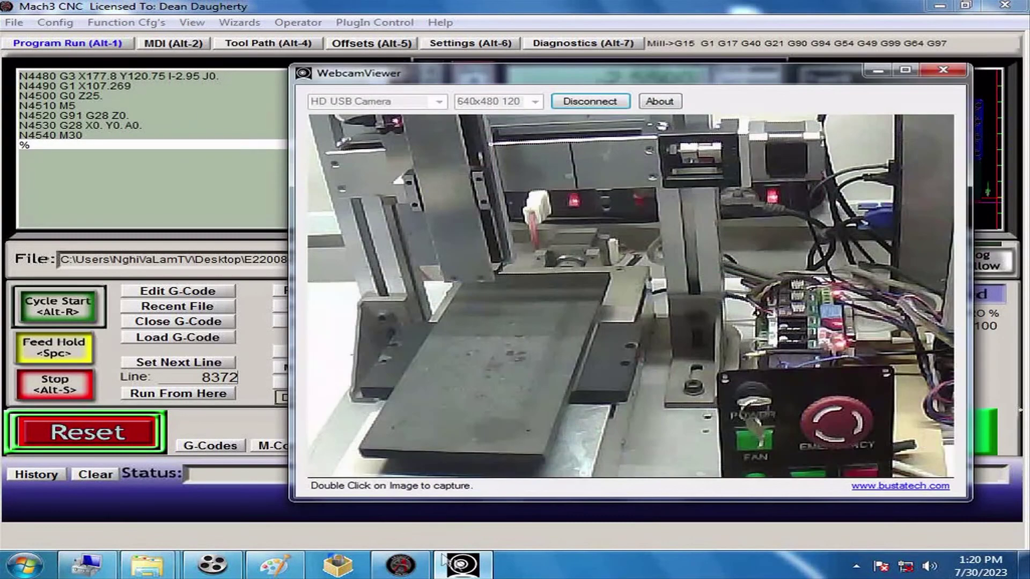
left_click(448, 564)
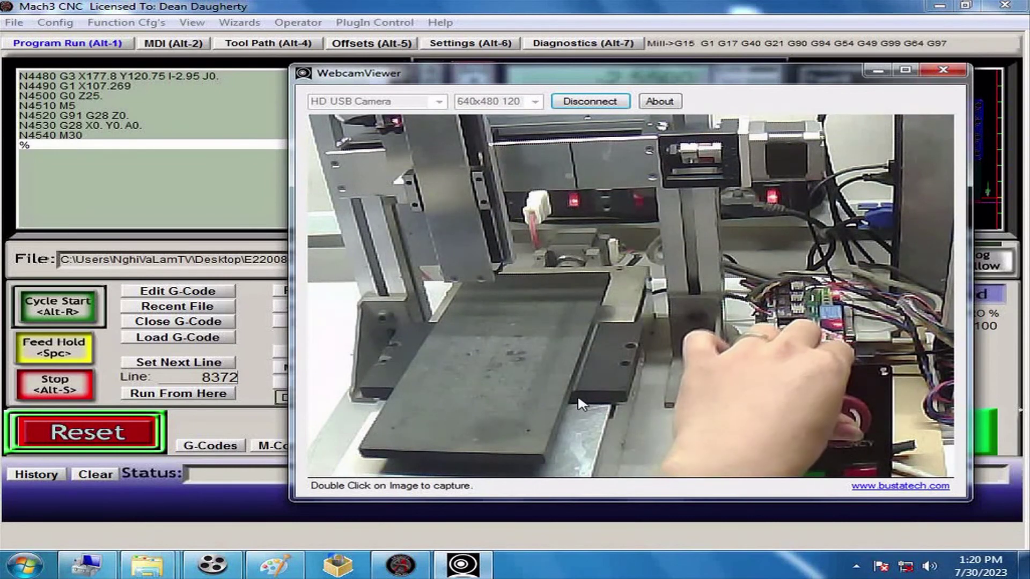
left_click(99, 440)
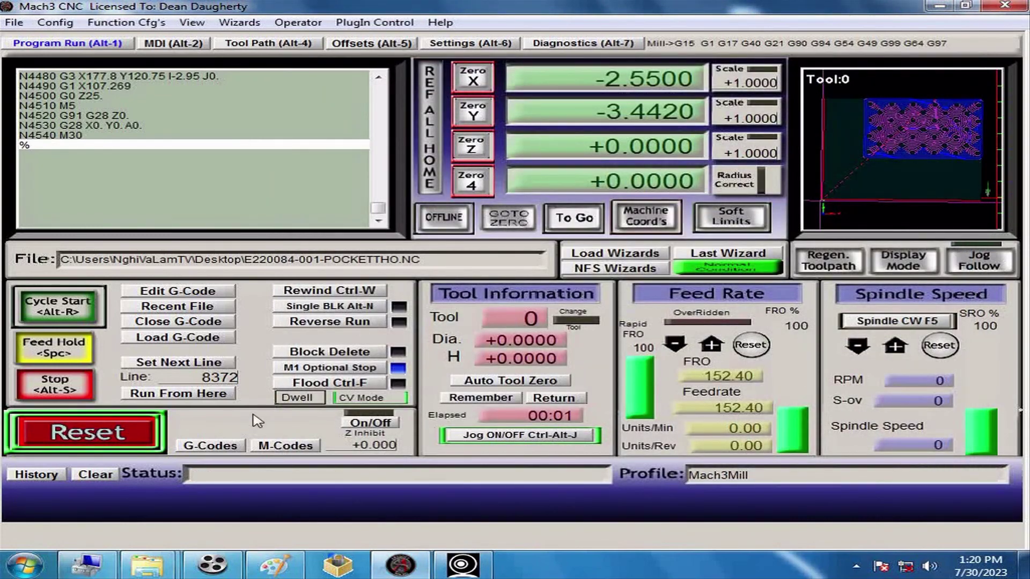